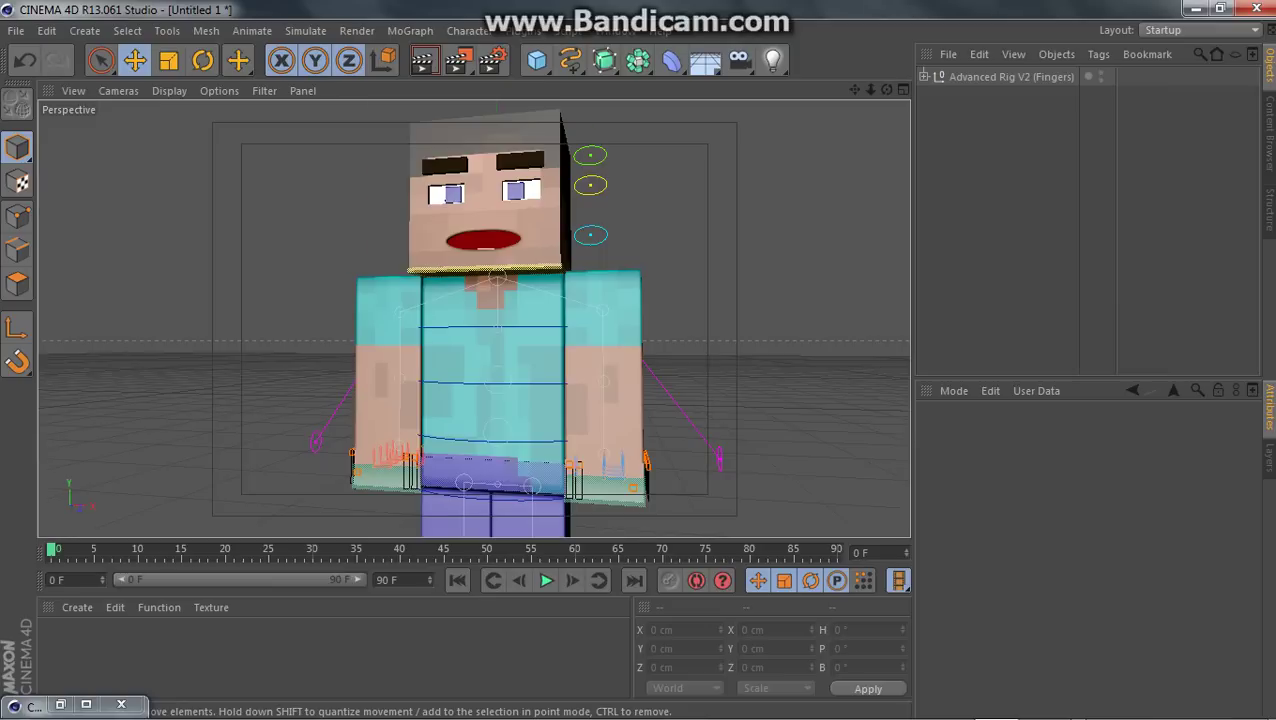
Examine the character rig's head, face controllers and upper body from the front and from an angle.
scroll(670, 267, "up", 5)
scroll(670, 267, "down", 8)
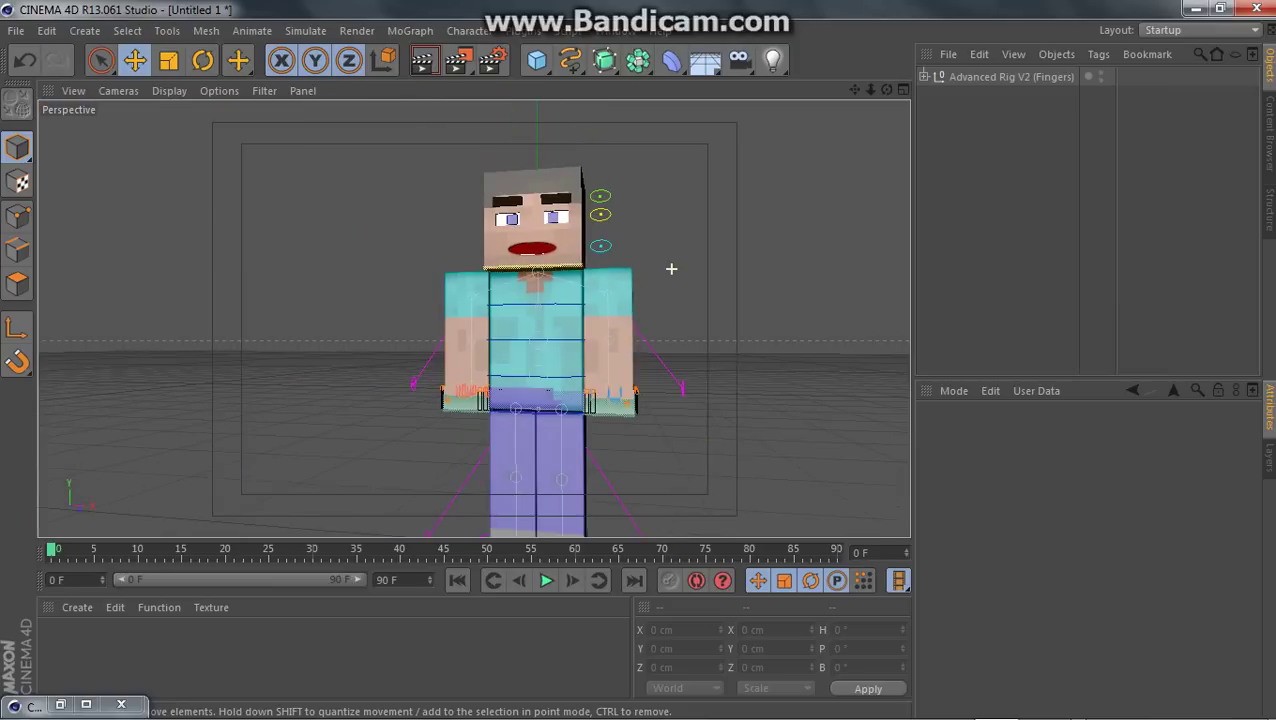
scroll(692, 245, "up", 3)
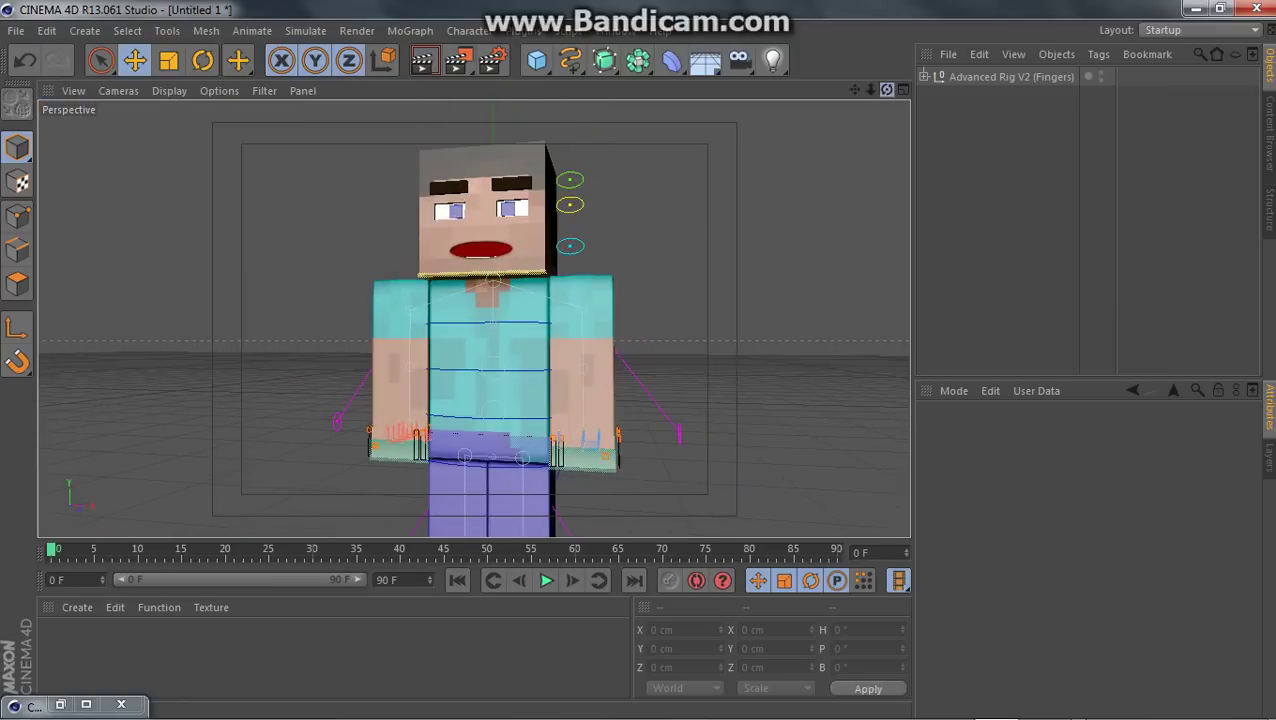
left_click_drag(887, 90, 868, 135)
left_click_drag(473, 318, 473, 318, "alt")
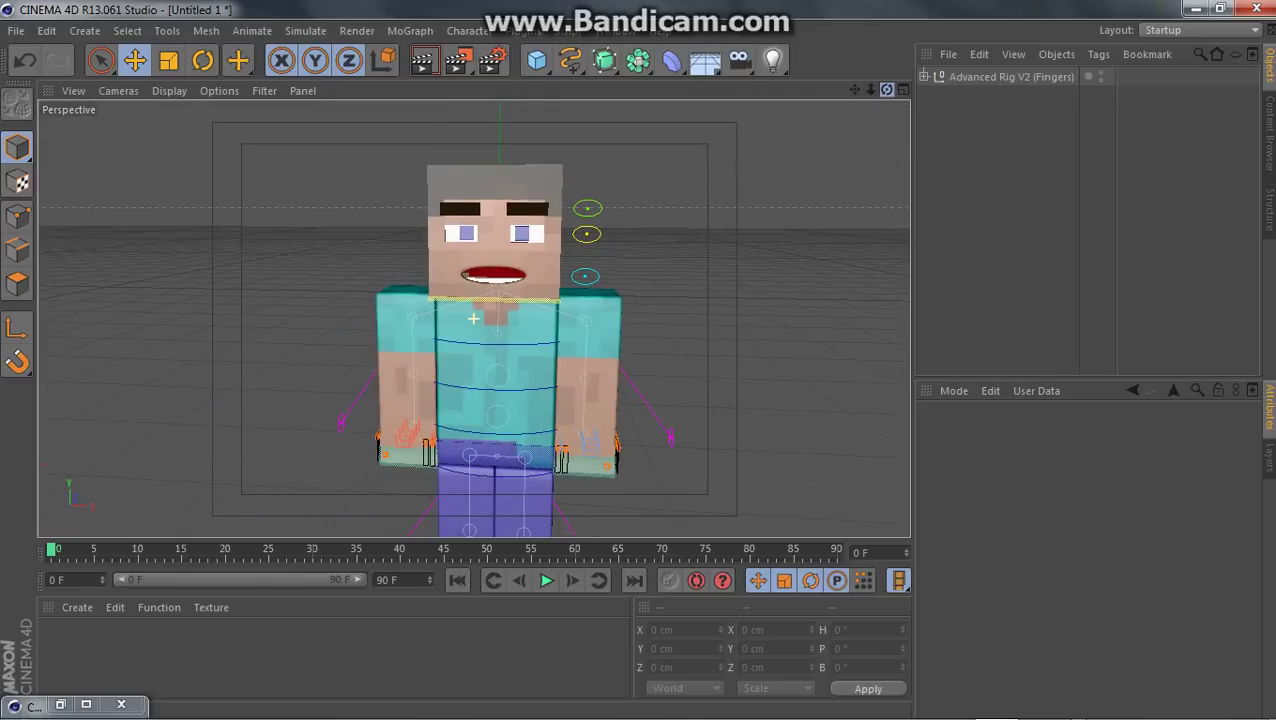
left_click_drag(473, 318, 575, 211, "alt")
scroll(575, 211, "up", 1)
scroll(575, 274, "up", 3)
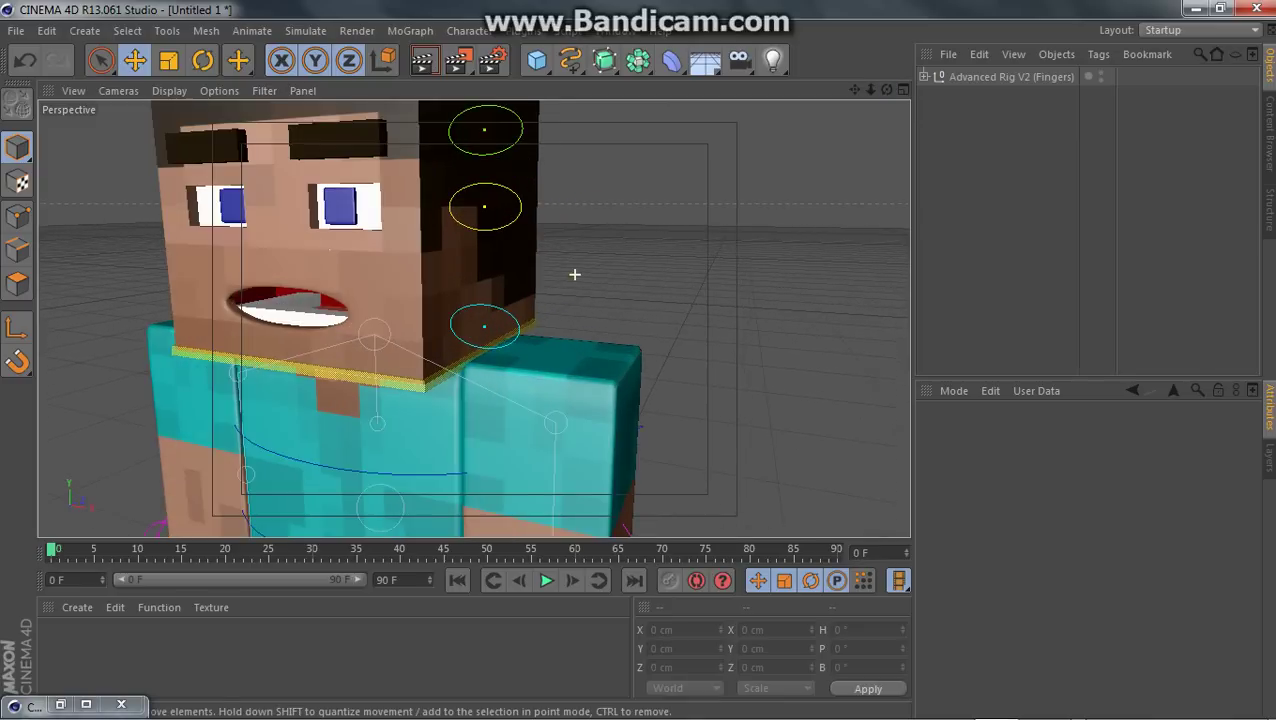
scroll(569, 346, "down", 6)
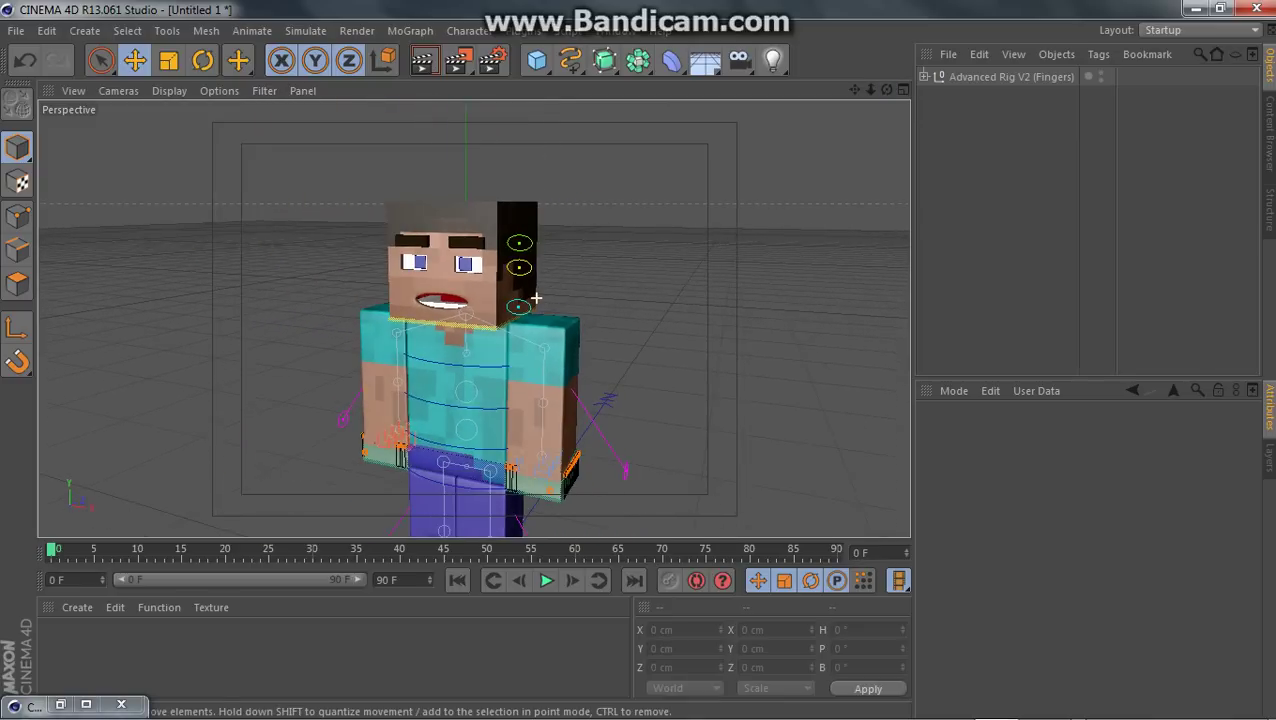
scroll(569, 346, "up", 6)
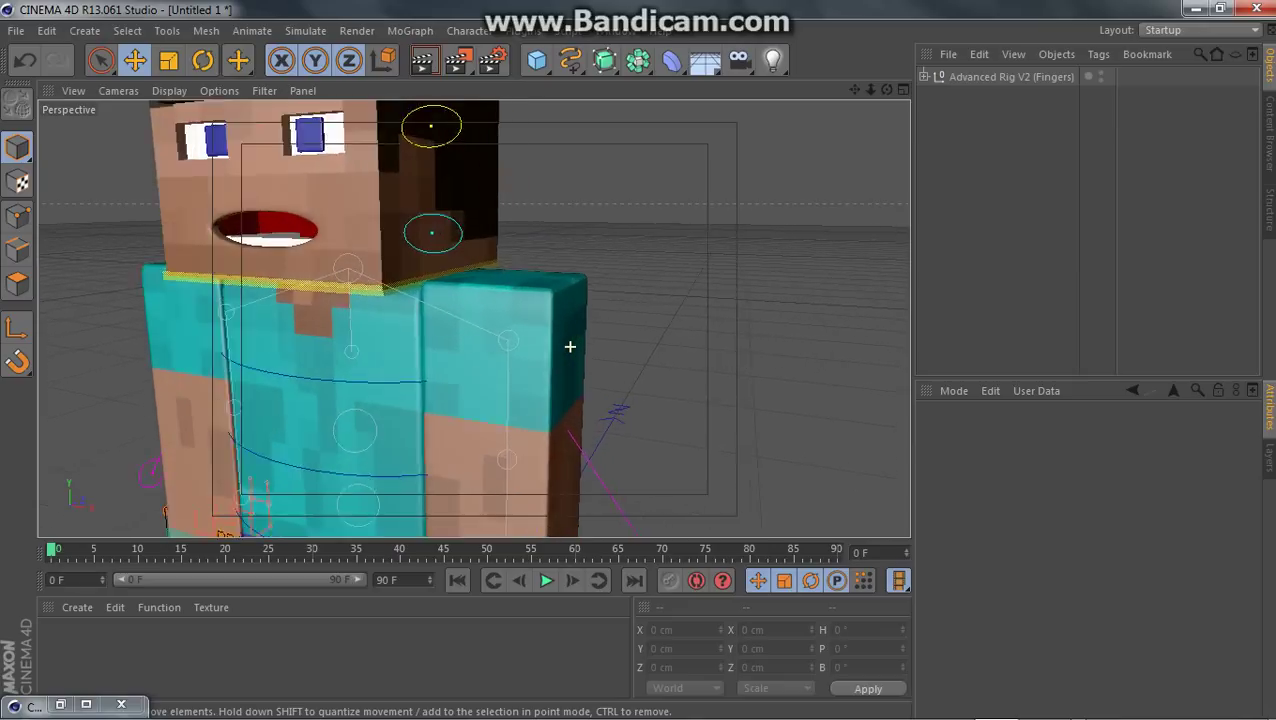
scroll(570, 346, "up", 2)
scroll(592, 245, "down", 6)
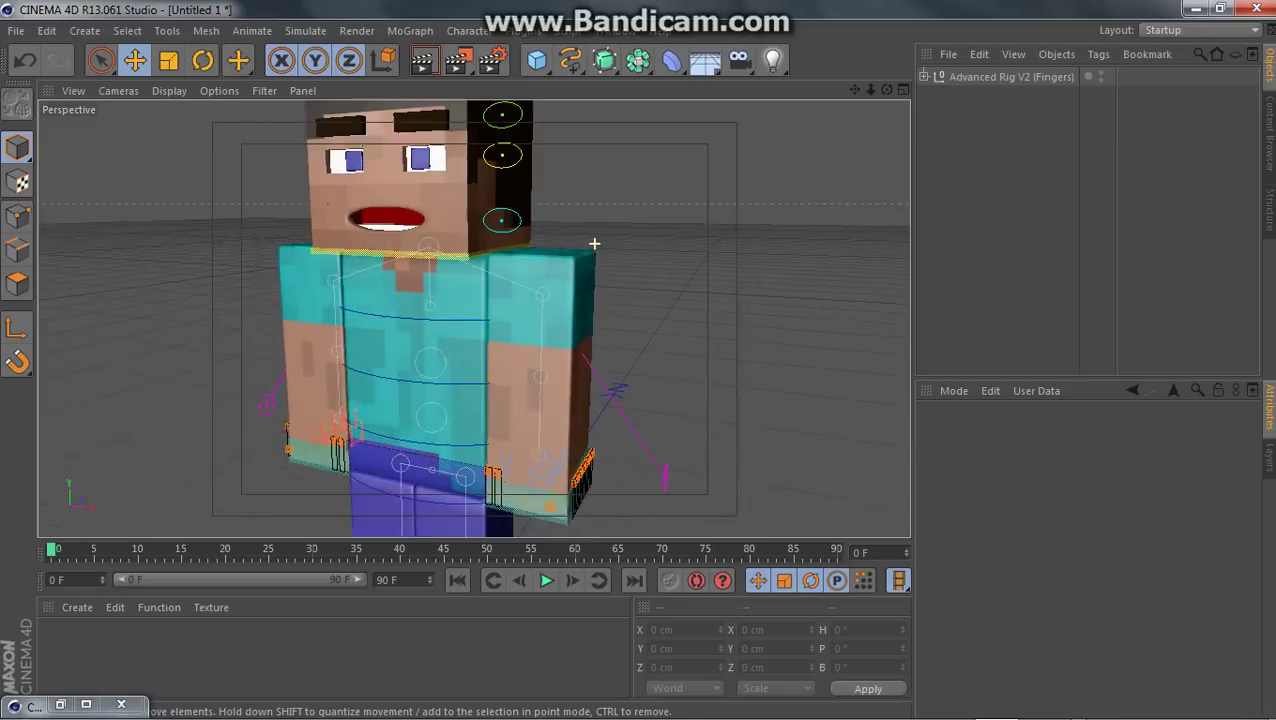
scroll(594, 243, "up", 5)
scroll(594, 243, "down", 5)
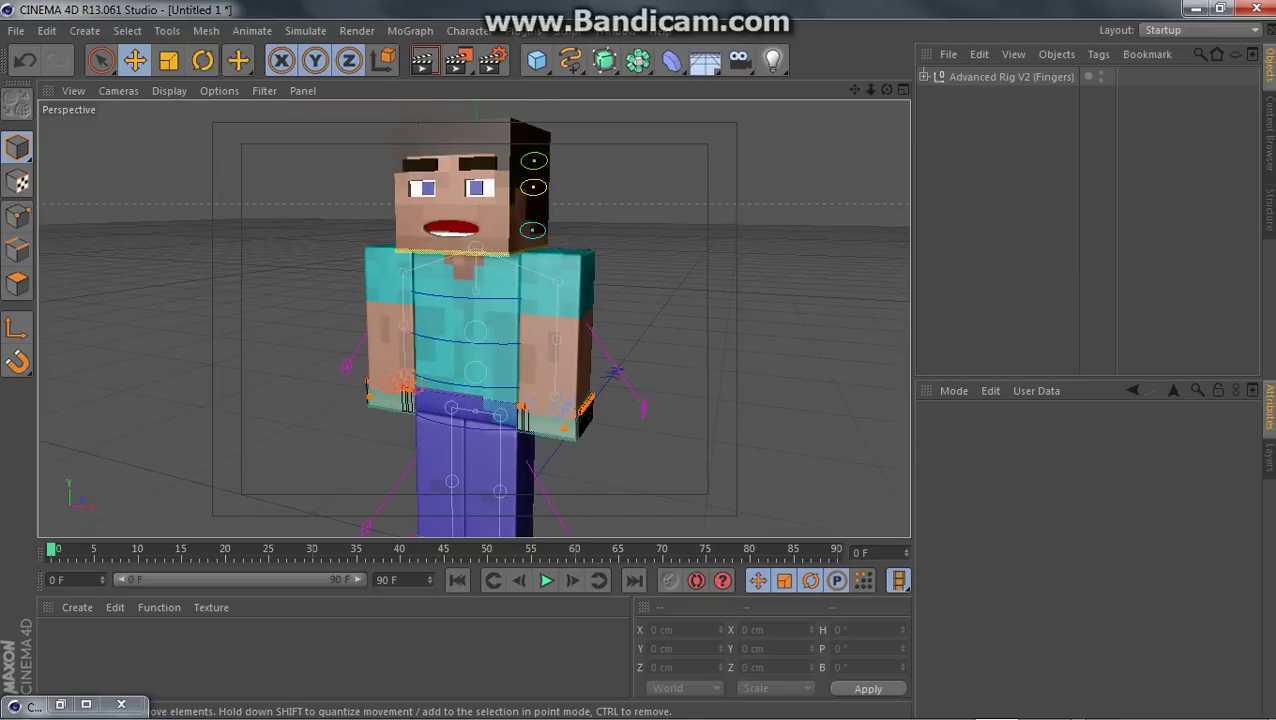
On the mouth controller, set Mouth to X -0.627, Y 0.627 and Mouth Expressions to X 0.067, Y 1.
scroll(552, 237, "up", 5)
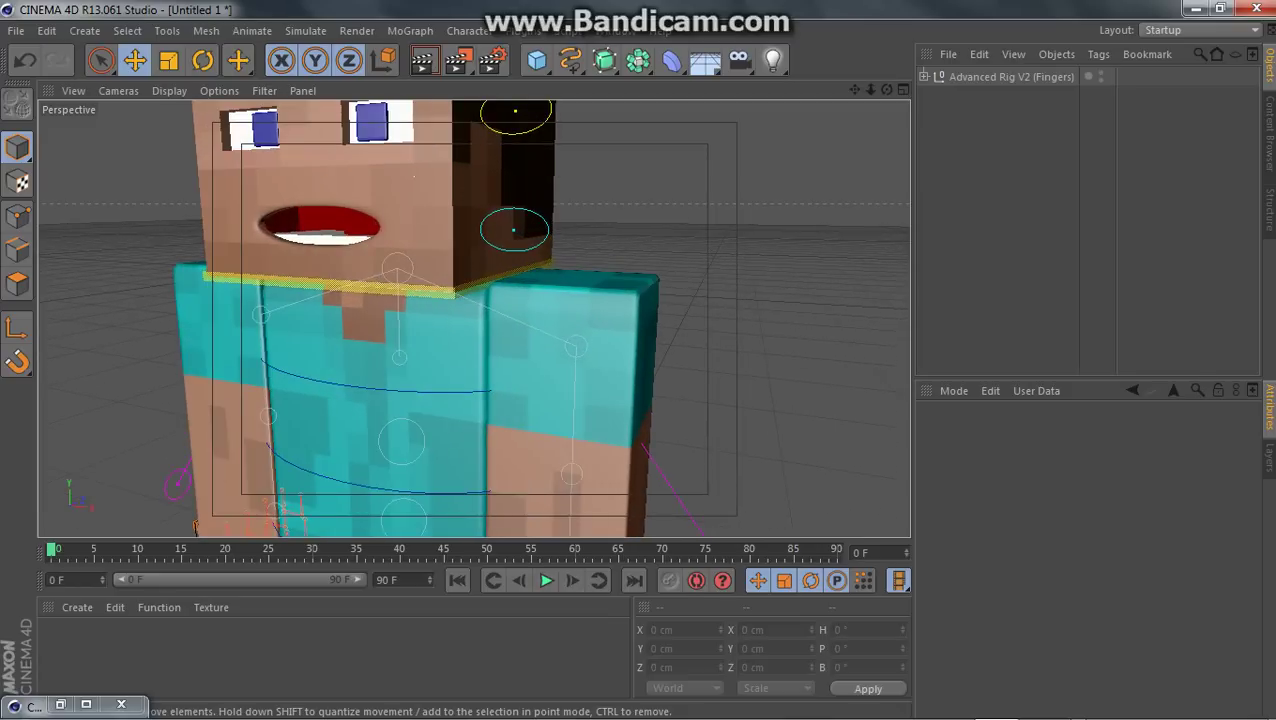
left_click(546, 236)
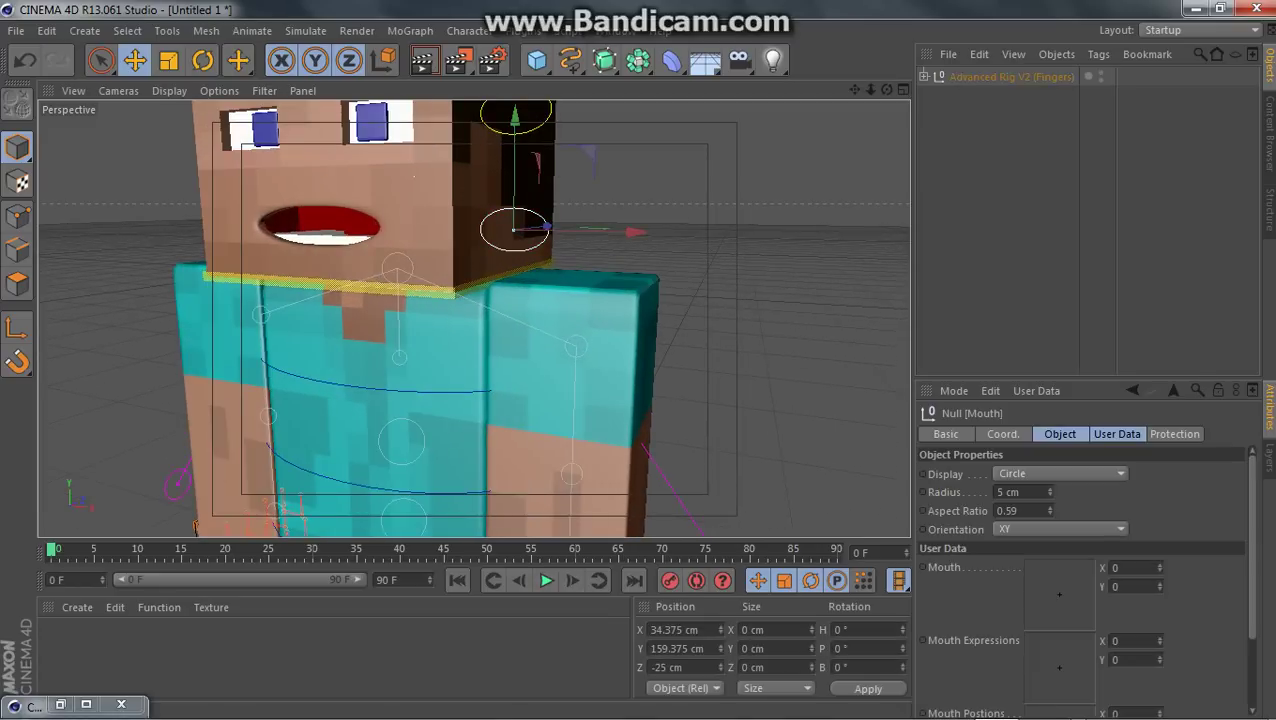
left_click_drag(1059, 594, 1041, 570)
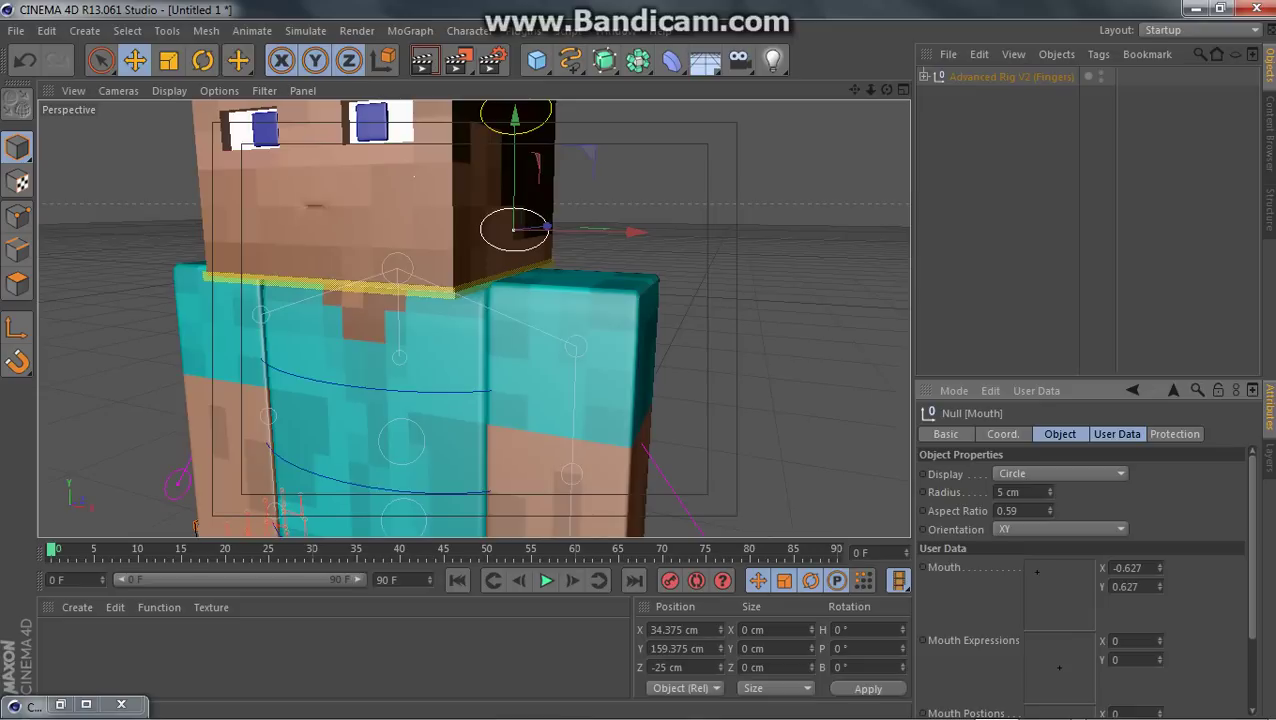
left_click_drag(1059, 667, 1059, 632)
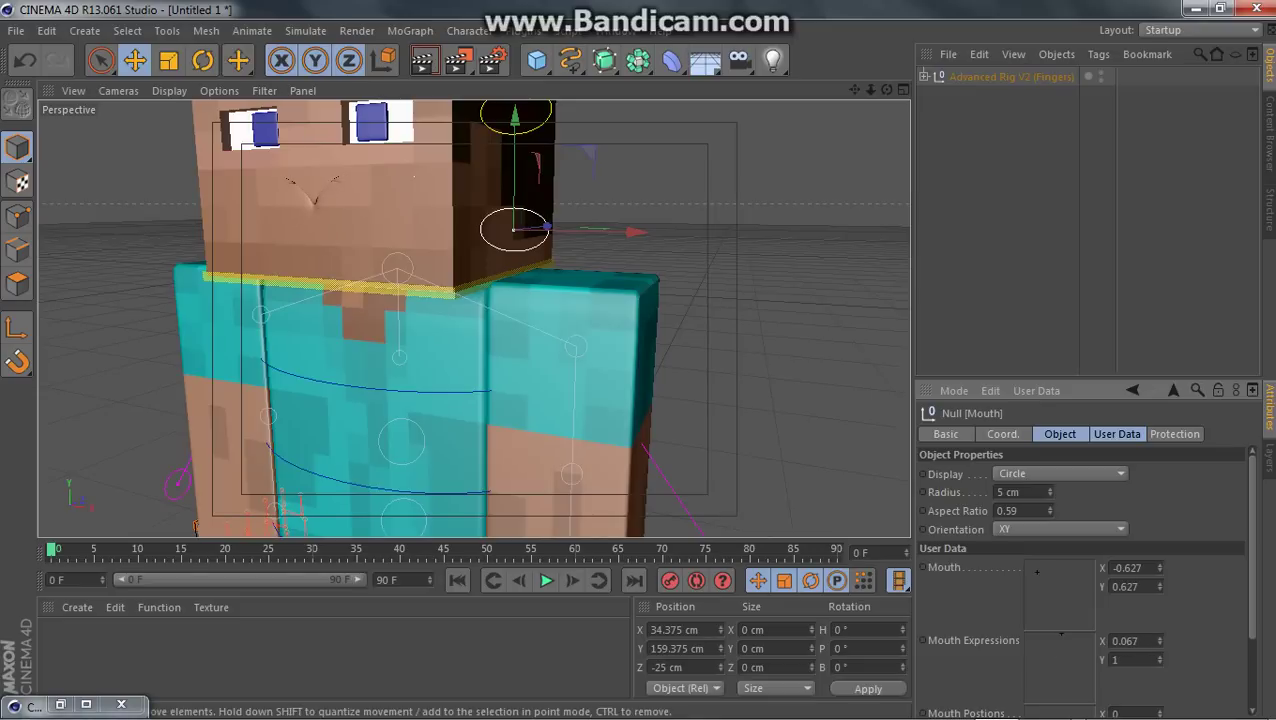
Render the current view to the Picture Viewer, stop the render early and close the viewer.
left_click(457, 60)
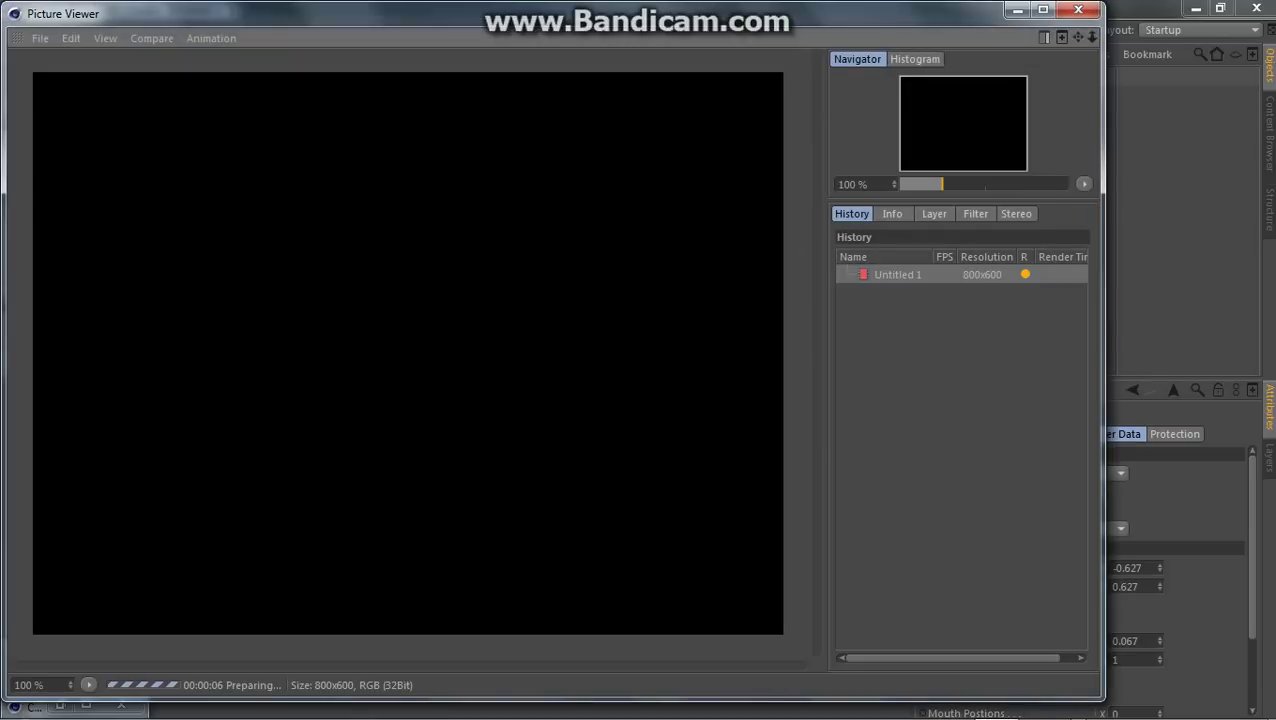
left_click_drag(952, 658, 970, 658)
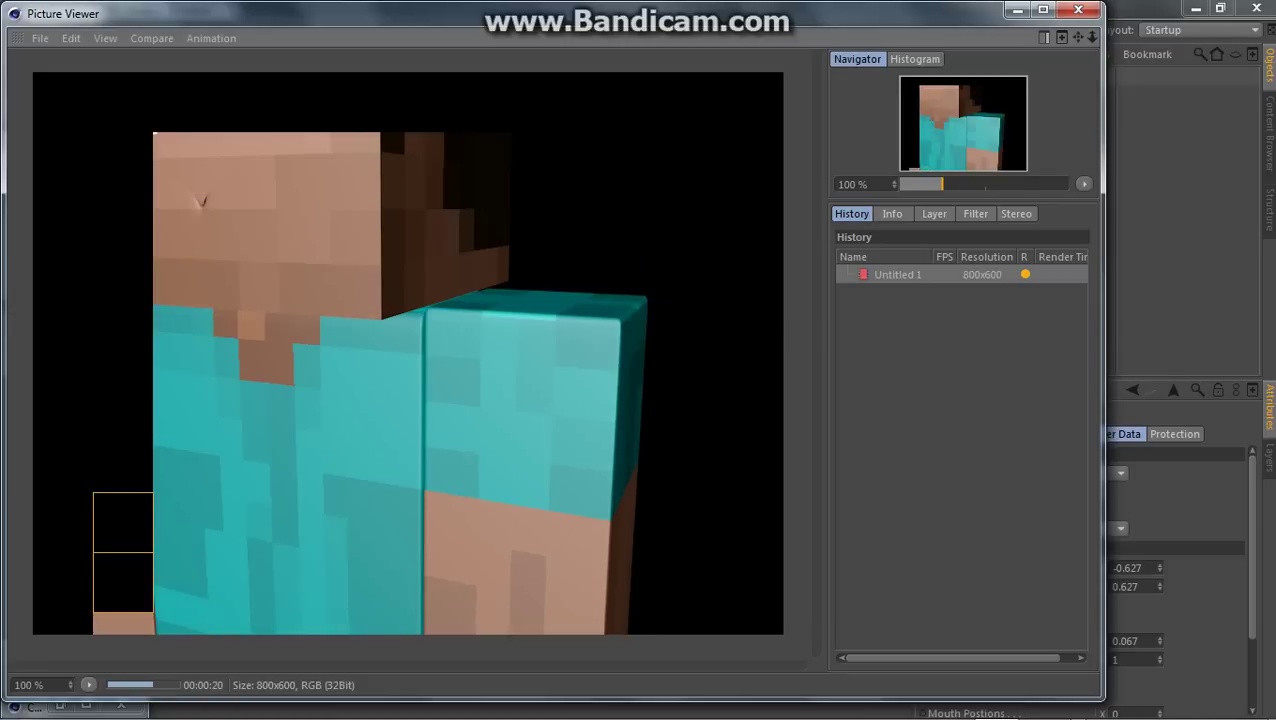
left_click(1078, 10)
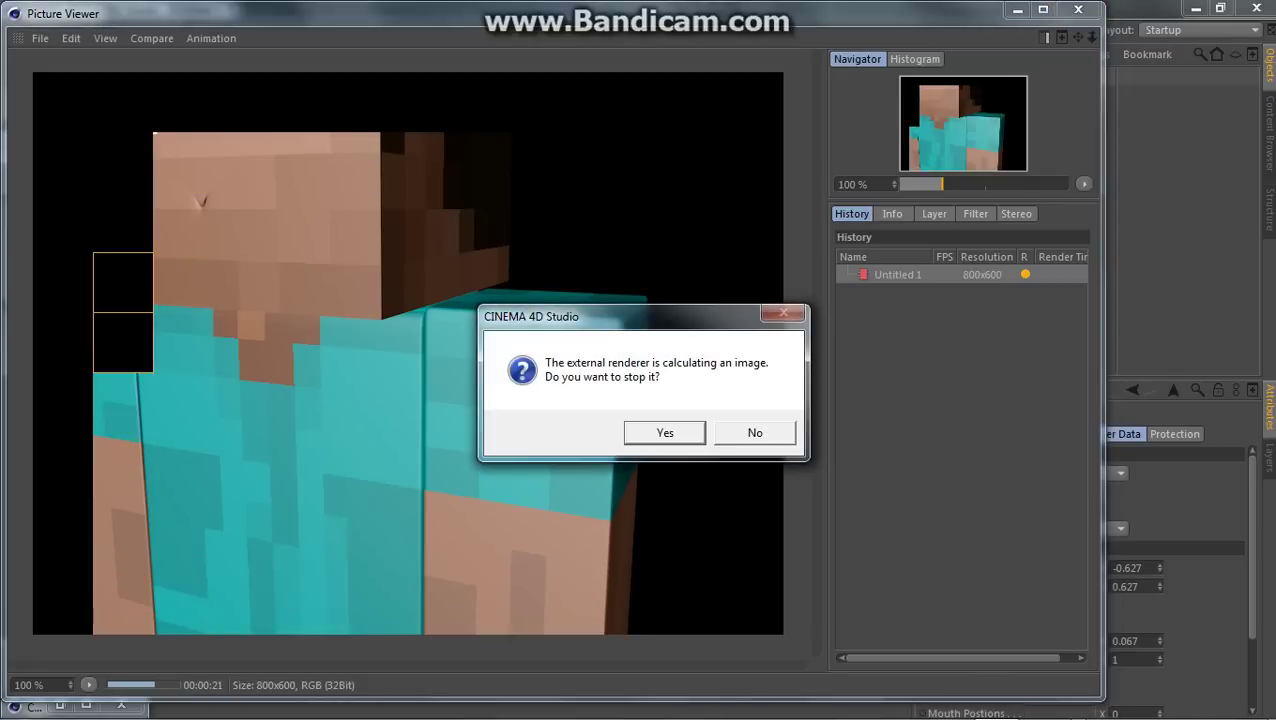
left_click(664, 432)
key("Return")
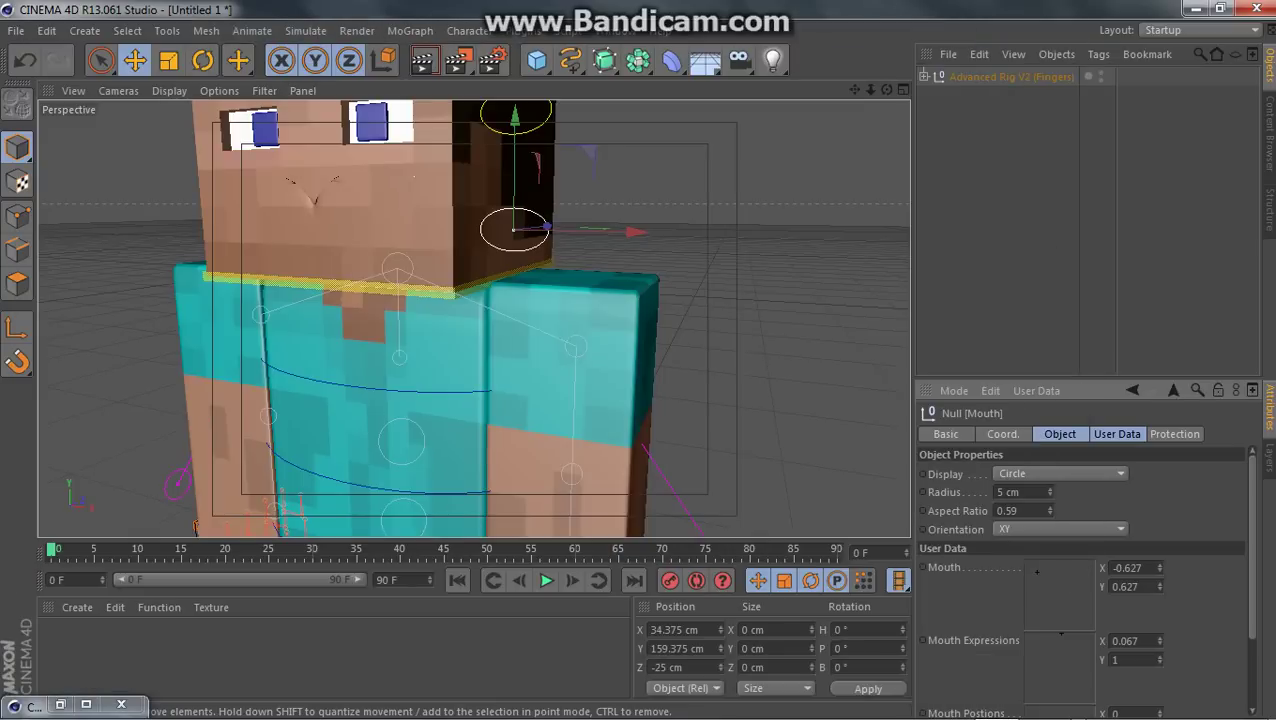
Set Mouth to X 0.28, Y 0.013 and Mouth Expressions to X 0.547, Y 1, and raise the bottom teeth to Y about -9.17 cm.
left_click_drag(1037, 571, 1079, 632)
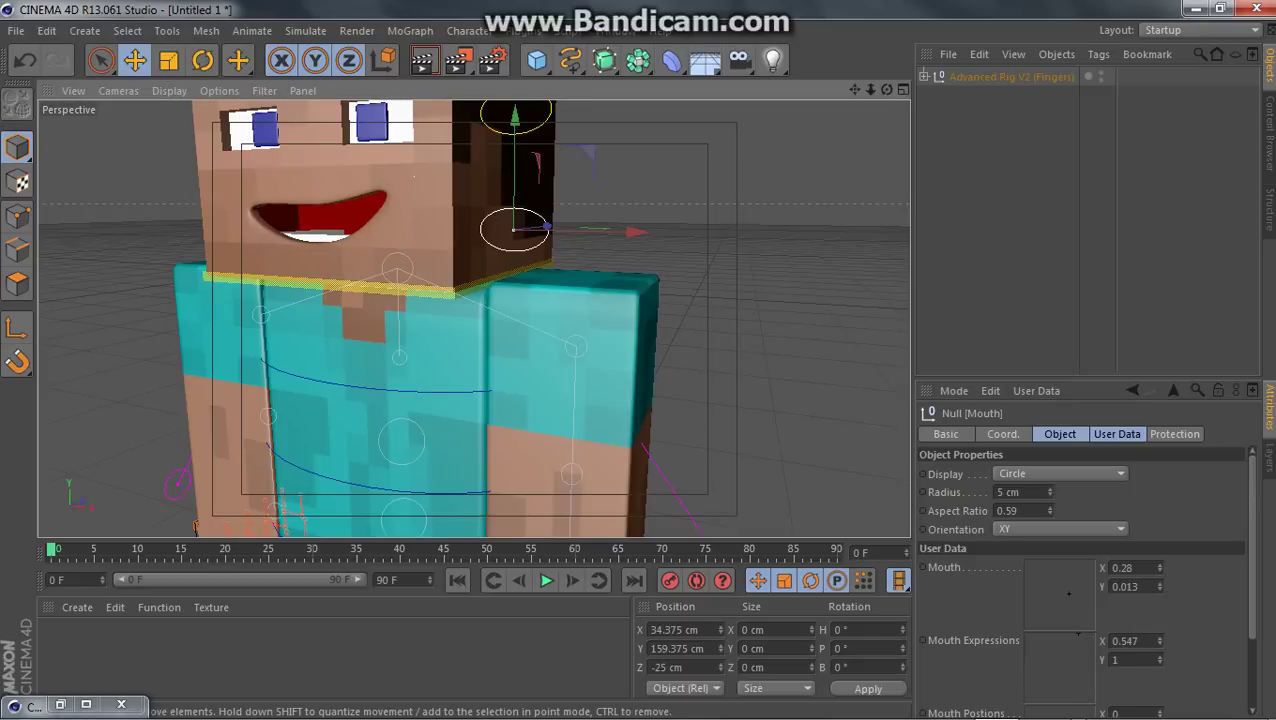
scroll(329, 226, "up", 5)
right_click(332, 245)
key("Escape")
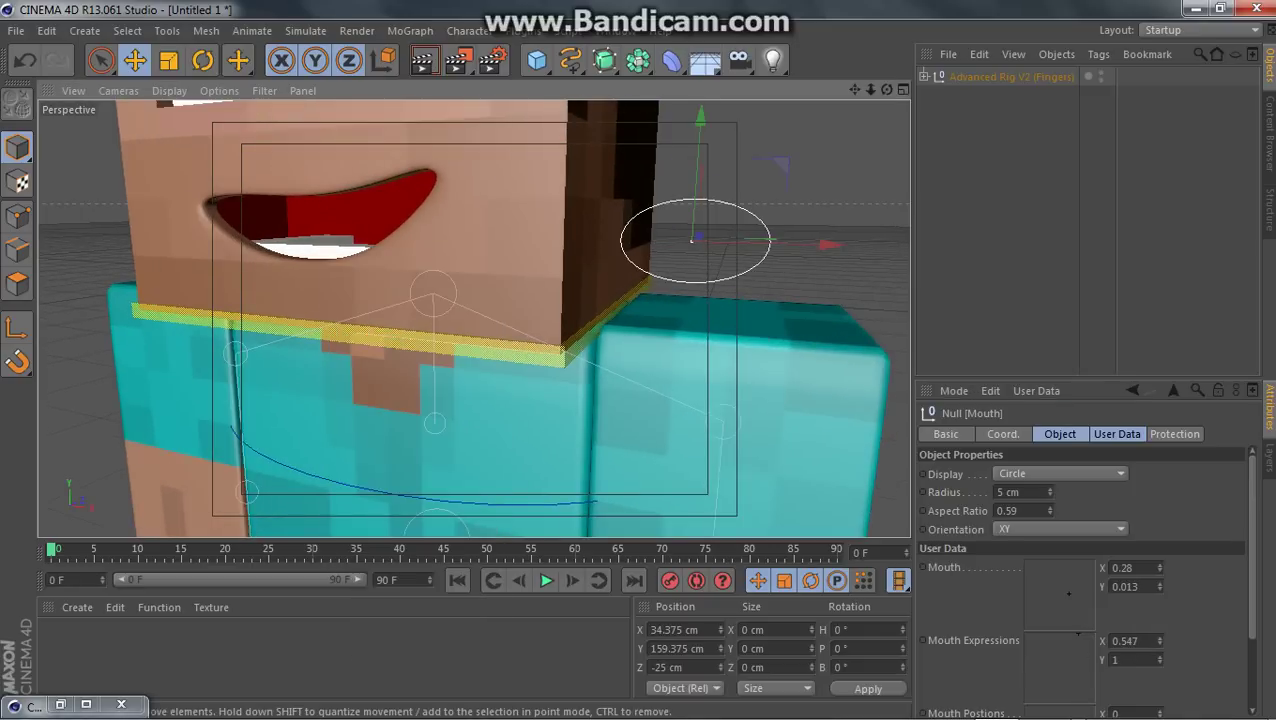
left_click(328, 244)
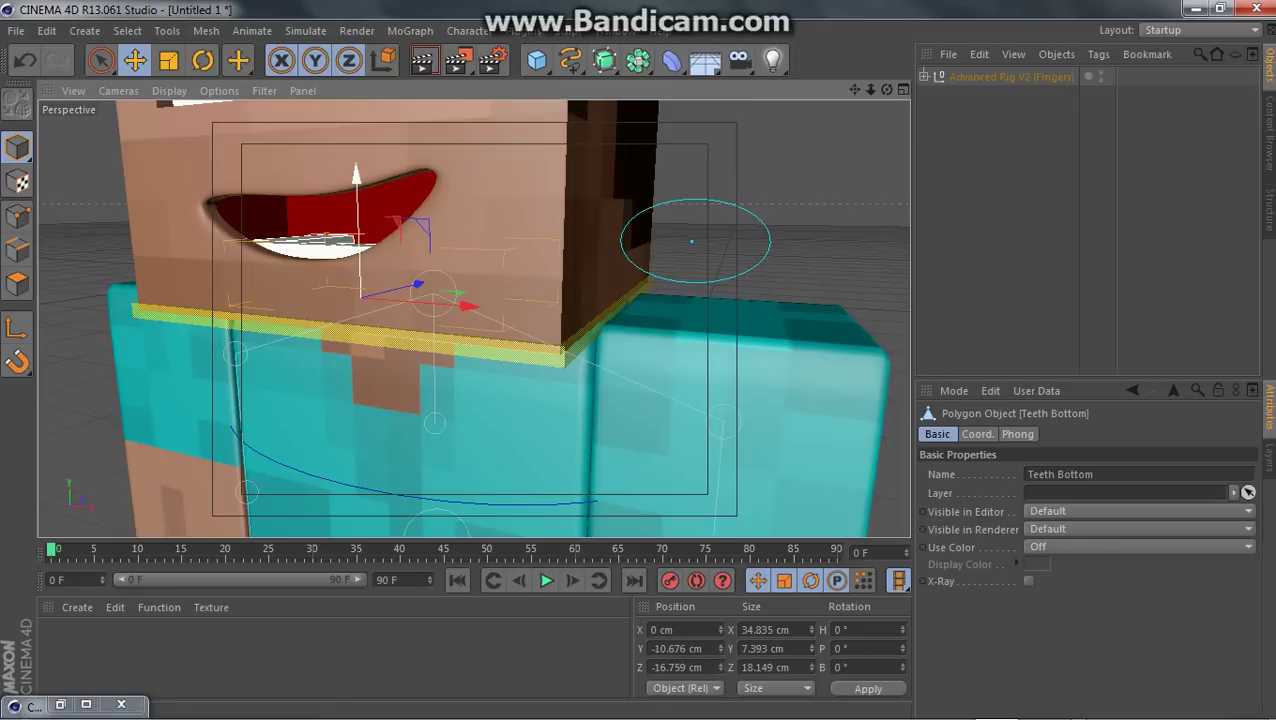
left_click_drag(357, 202, 357, 189)
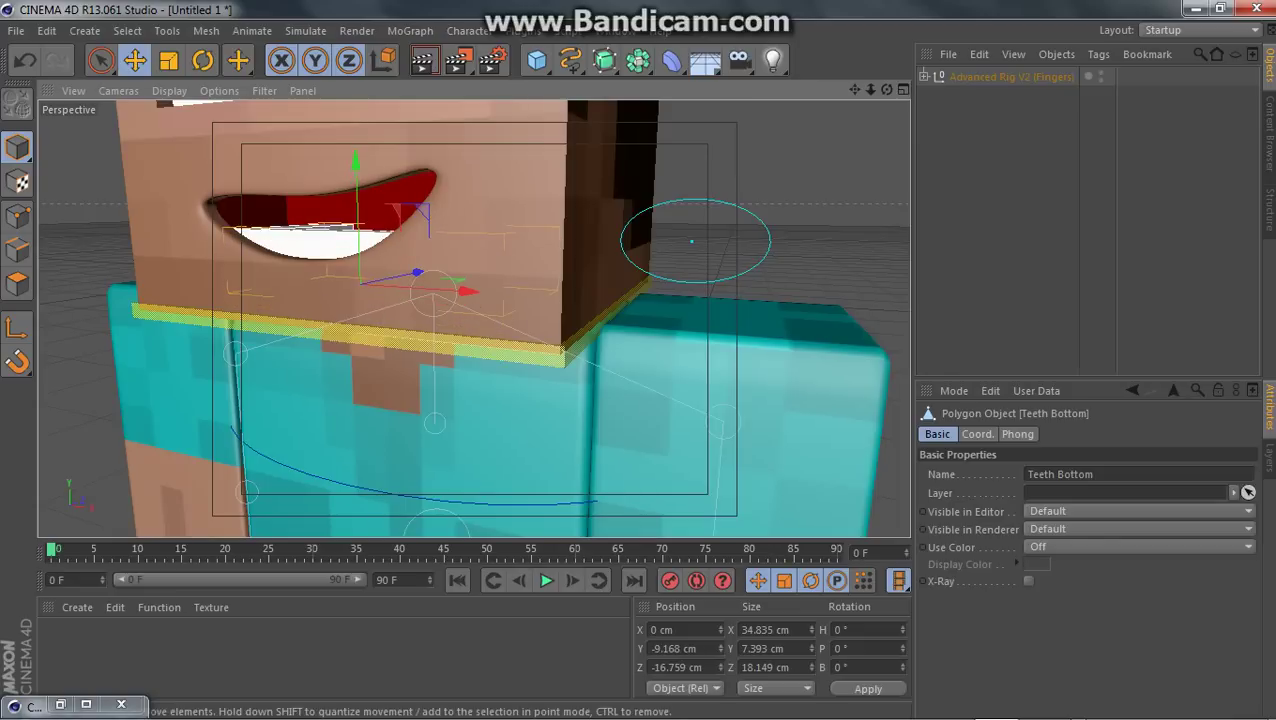
Move the top teeth vertically to Y about 3.19 cm and deselect them.
left_click_drag(887, 90, 870, 48)
left_click(354, 233)
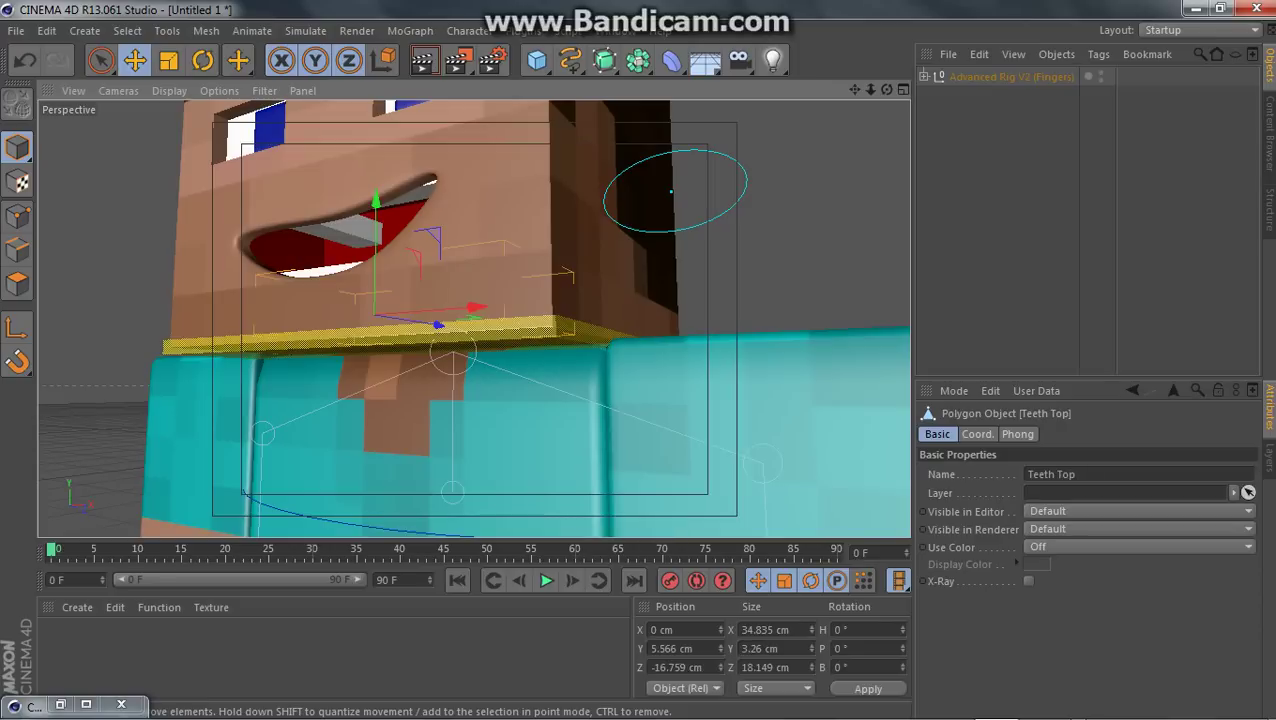
left_click_drag(376, 126, 376, 146)
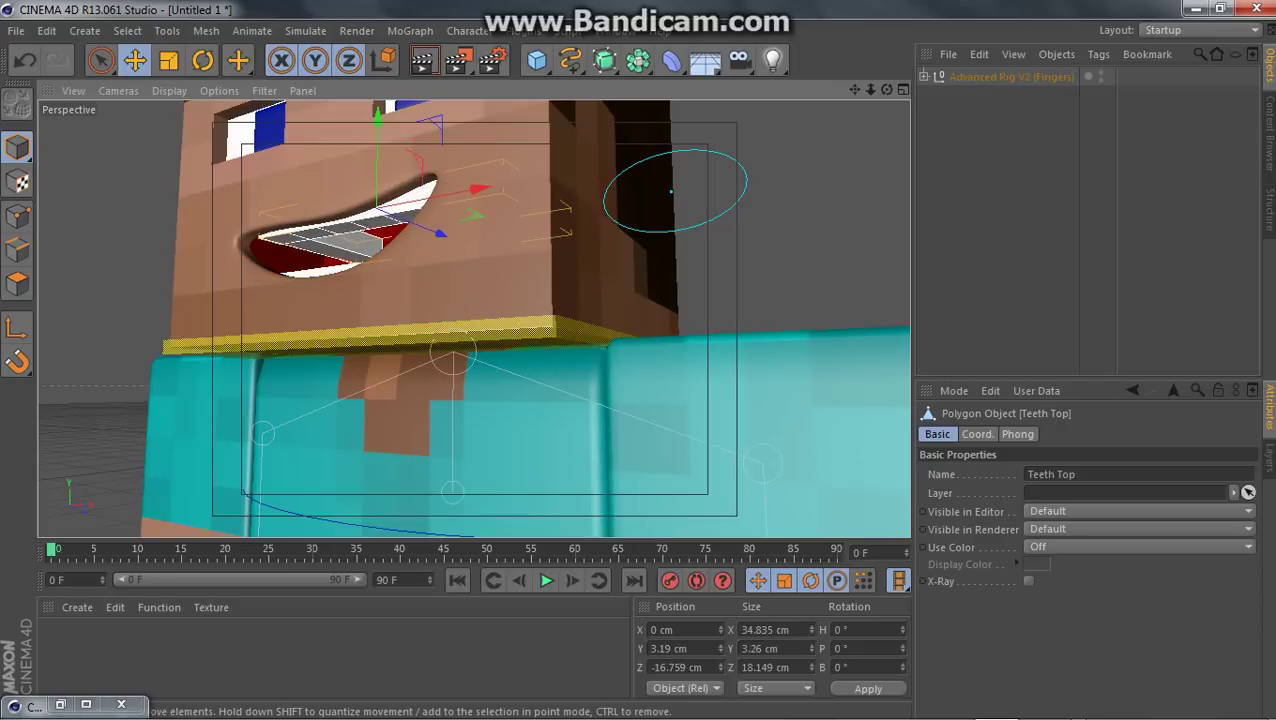
left_click(807, 222)
scroll(807, 222, "down", 1)
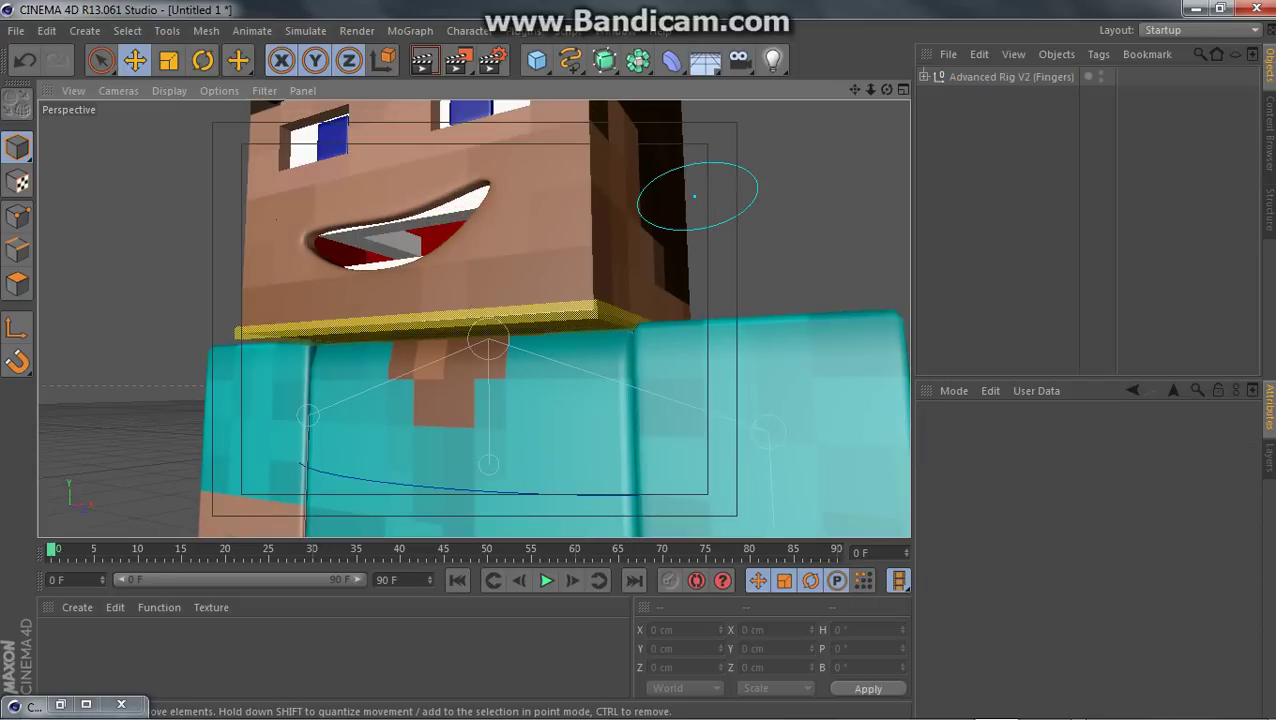
Fine-tune the top teeth's height to Y about 2.77 cm and clear the selection.
left_click_drag(870, 90, 922, 78)
left_click(400, 245)
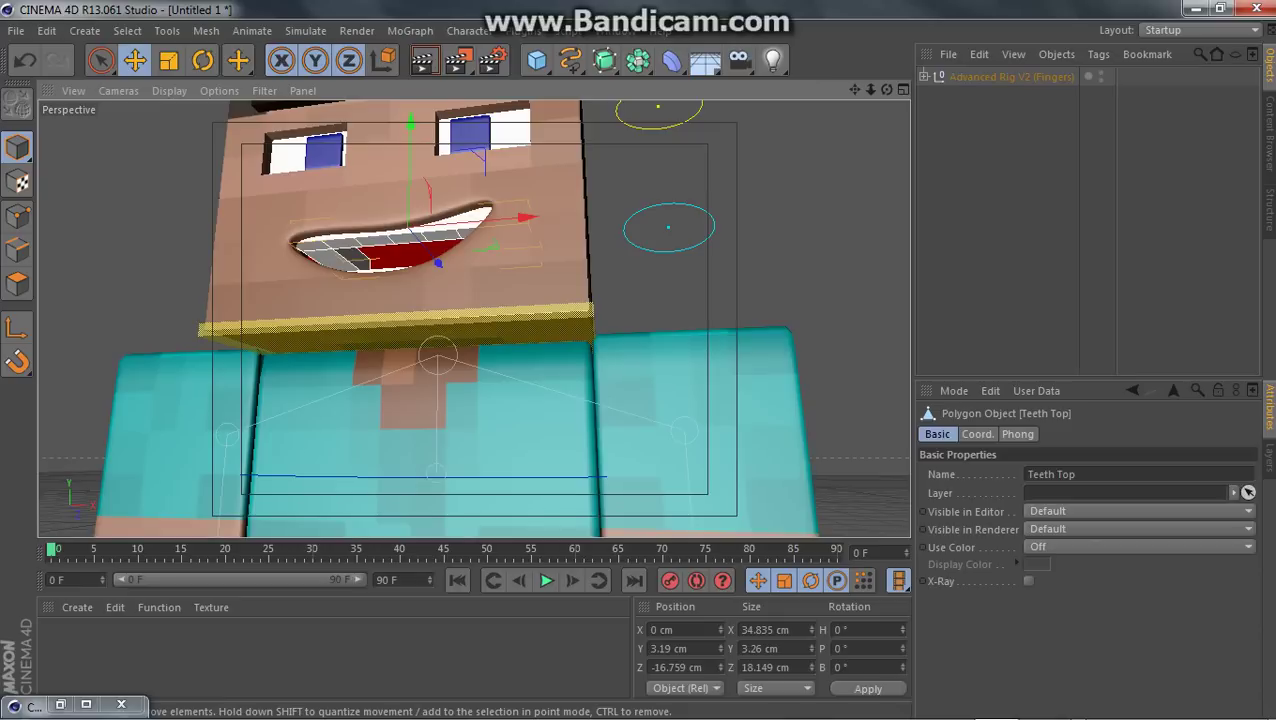
left_click_drag(410, 131, 410, 124)
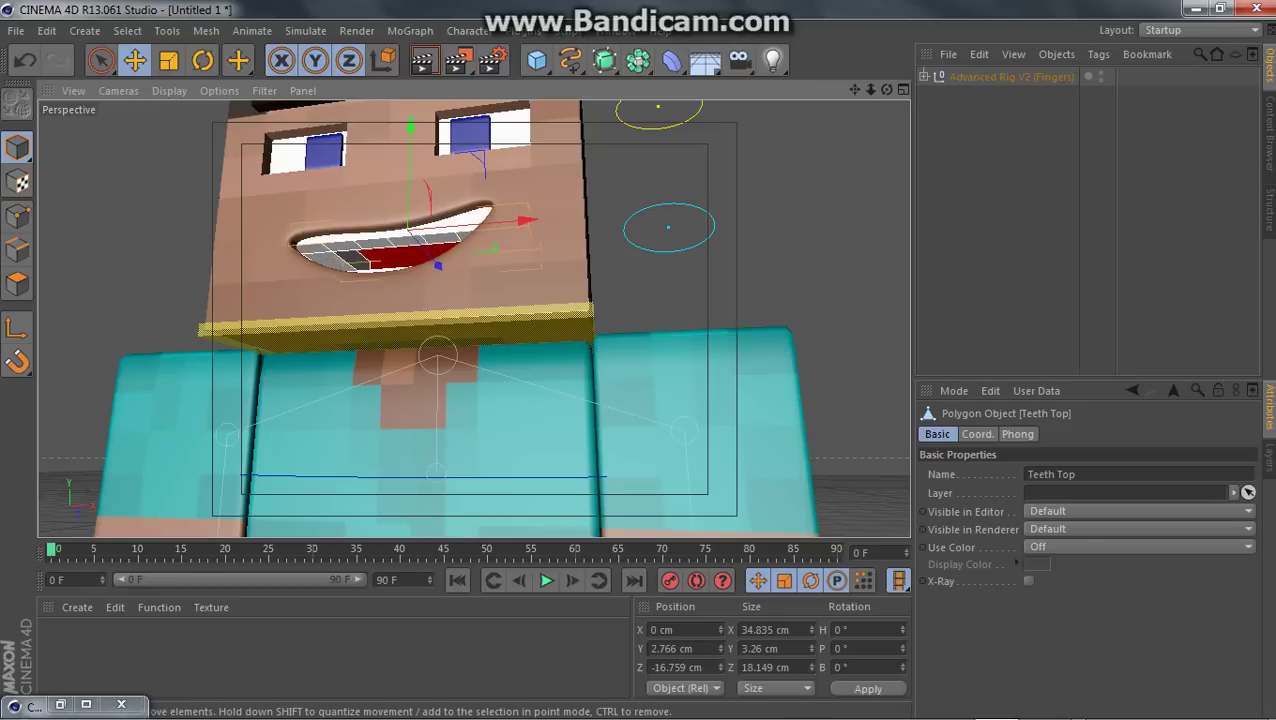
left_click(1000, 230)
On the eyes controller, set Eyes to X -0.2, Y -0.067 and Derp to 10 %.
left_click_drag(886, 90, 944, 217)
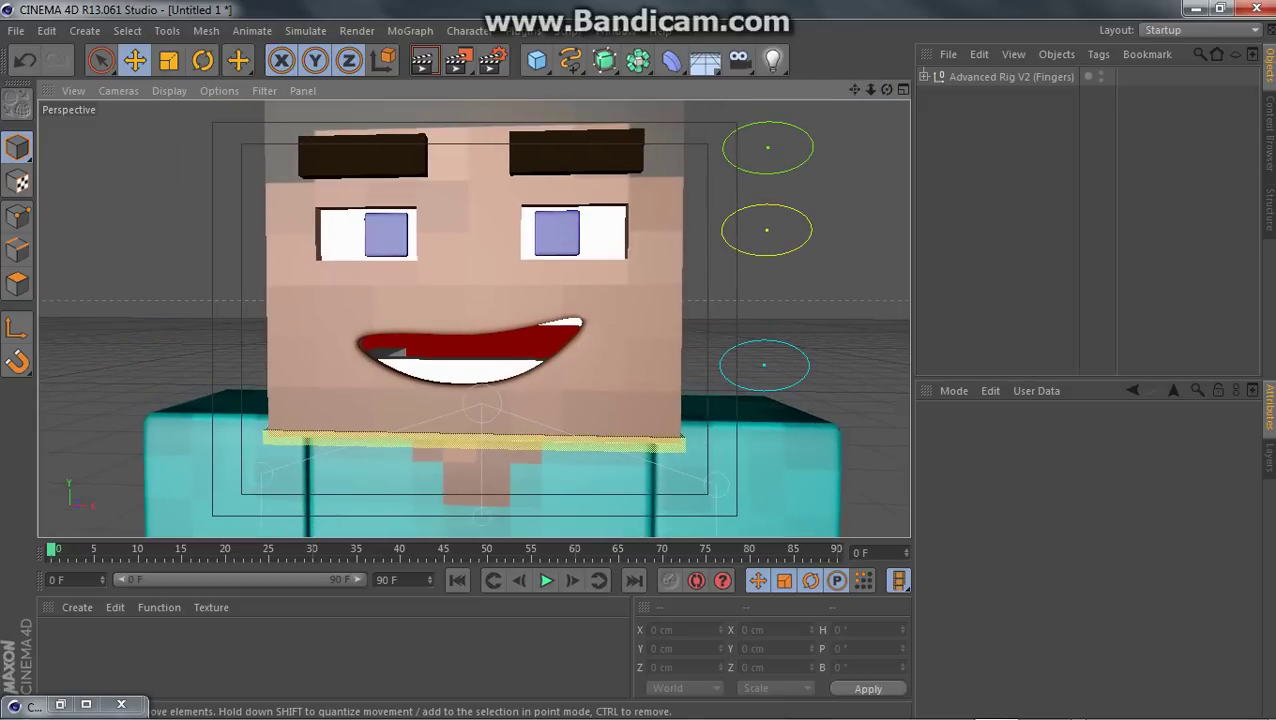
left_click(767, 230)
left_click(1000, 230)
left_click(767, 254)
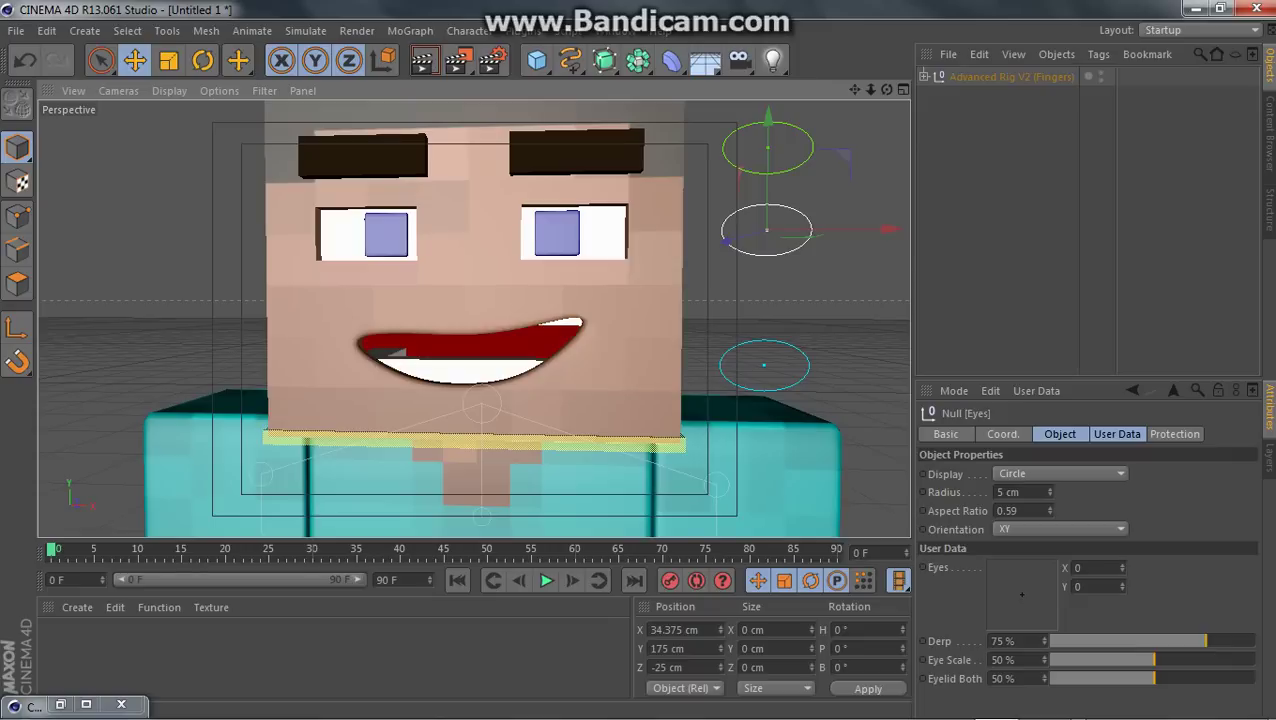
left_click_drag(1008, 580, 1014, 596)
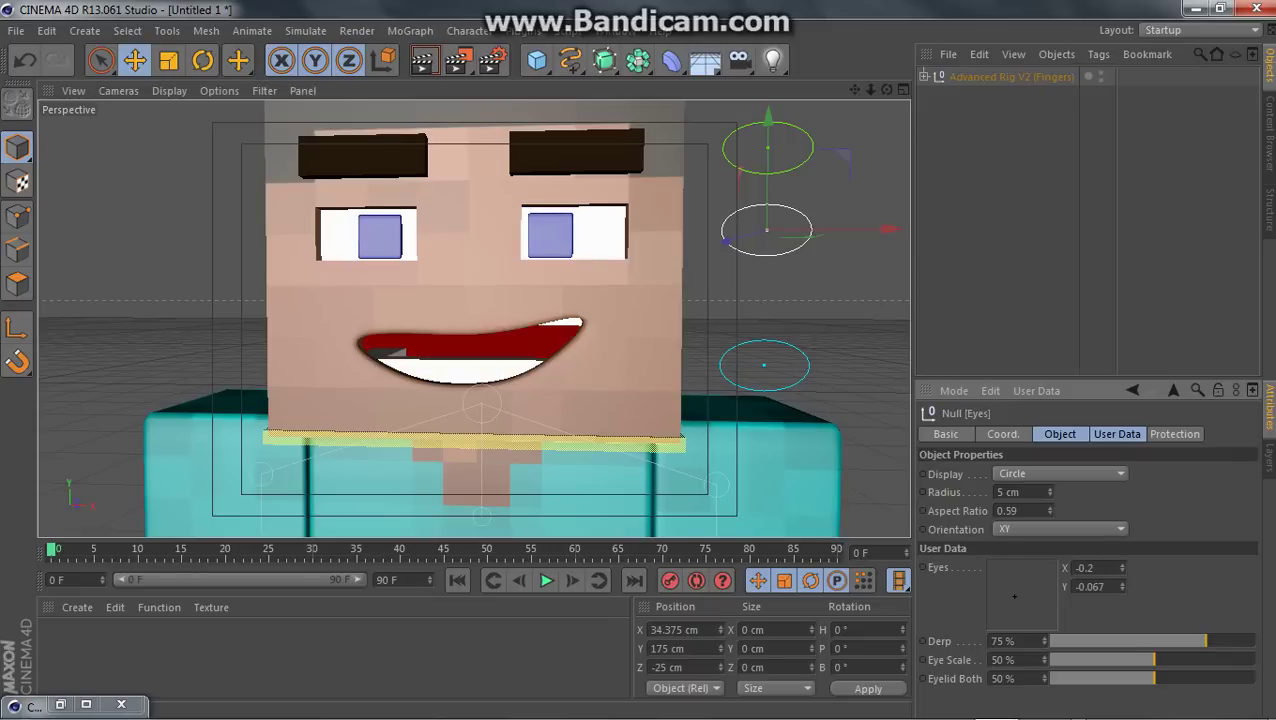
left_click_drag(1203, 641, 1070, 641)
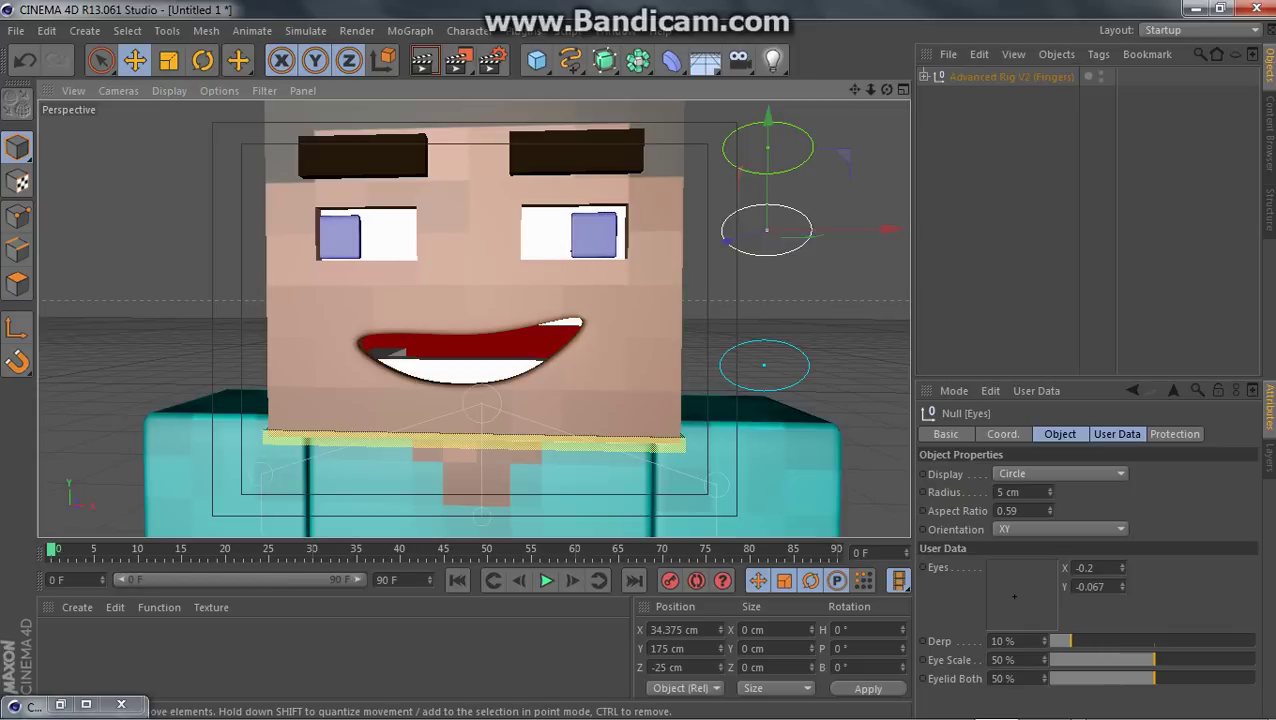
On the mouth controller, set Mouth to X 0.333, Y -0.653 and Mouth Expressions to X -0.013, Y 1.
left_click(765, 367)
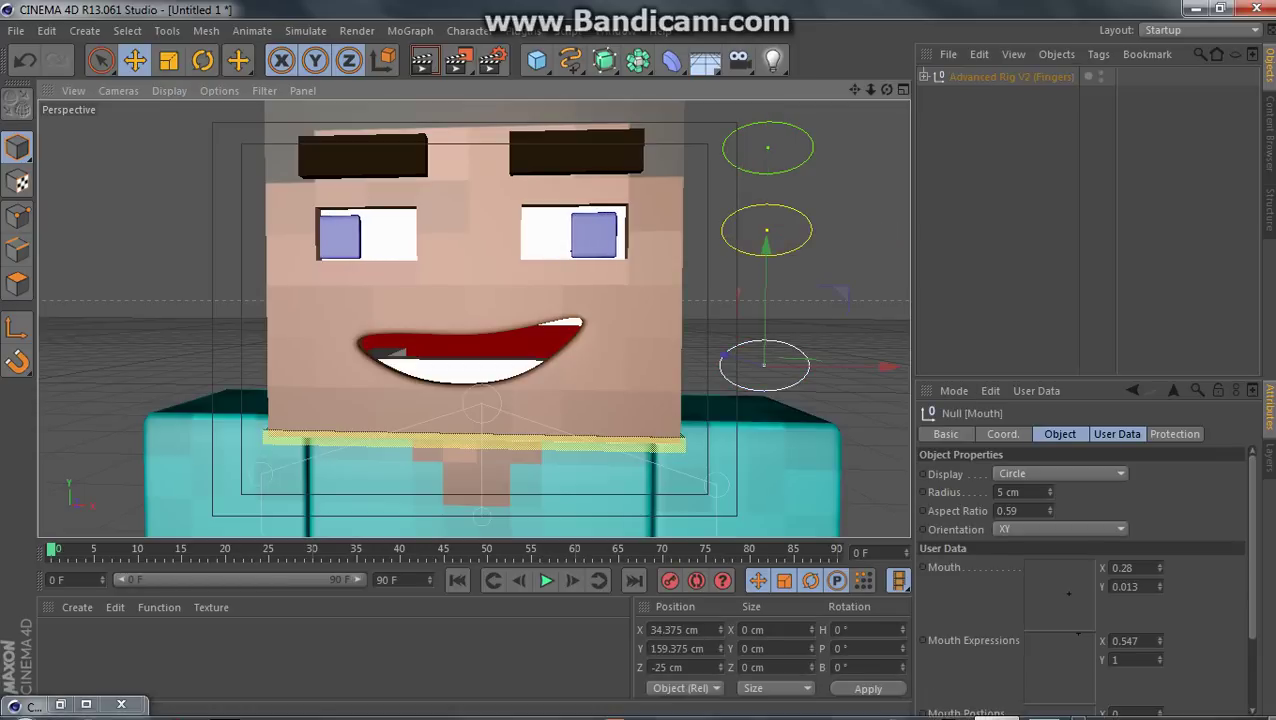
left_click_drag(1069, 594, 1058, 632)
scroll(475, 267, "up", 3)
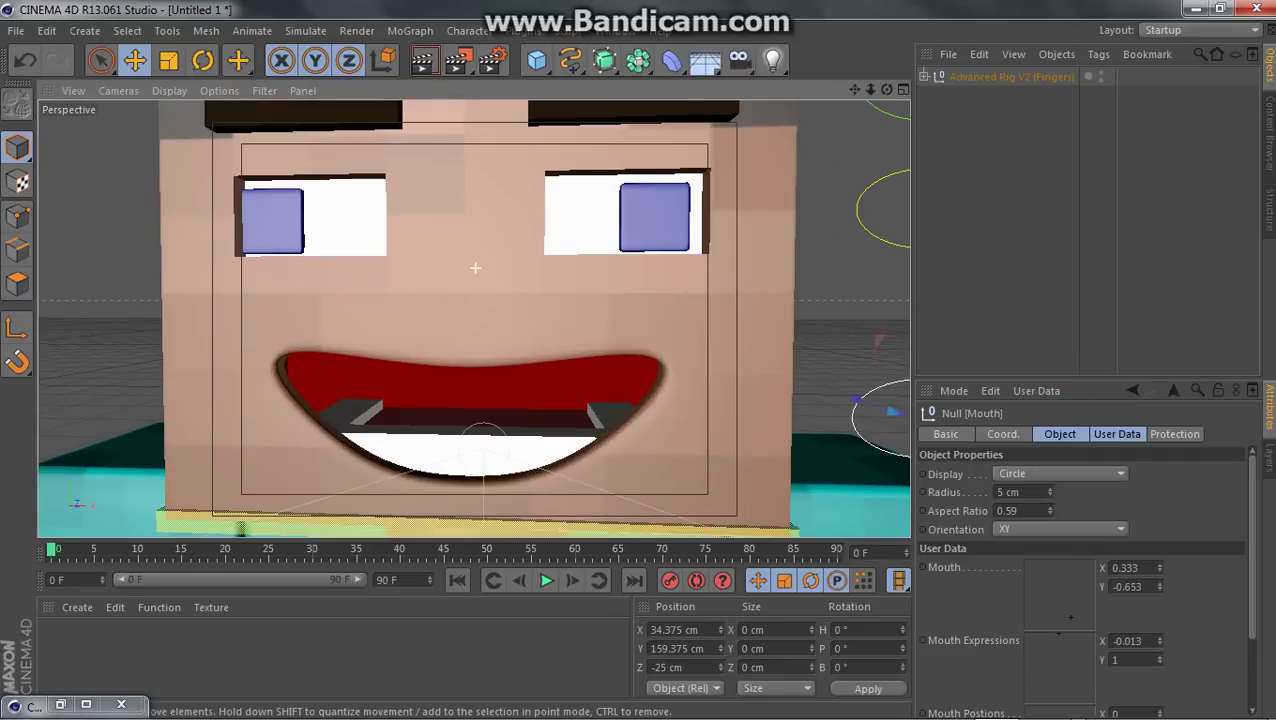
Lower the top teeth to Y about 1.32 cm within the widened smile and deselect them.
left_click_drag(474, 319, 472, 225, "alt")
left_click(480, 378)
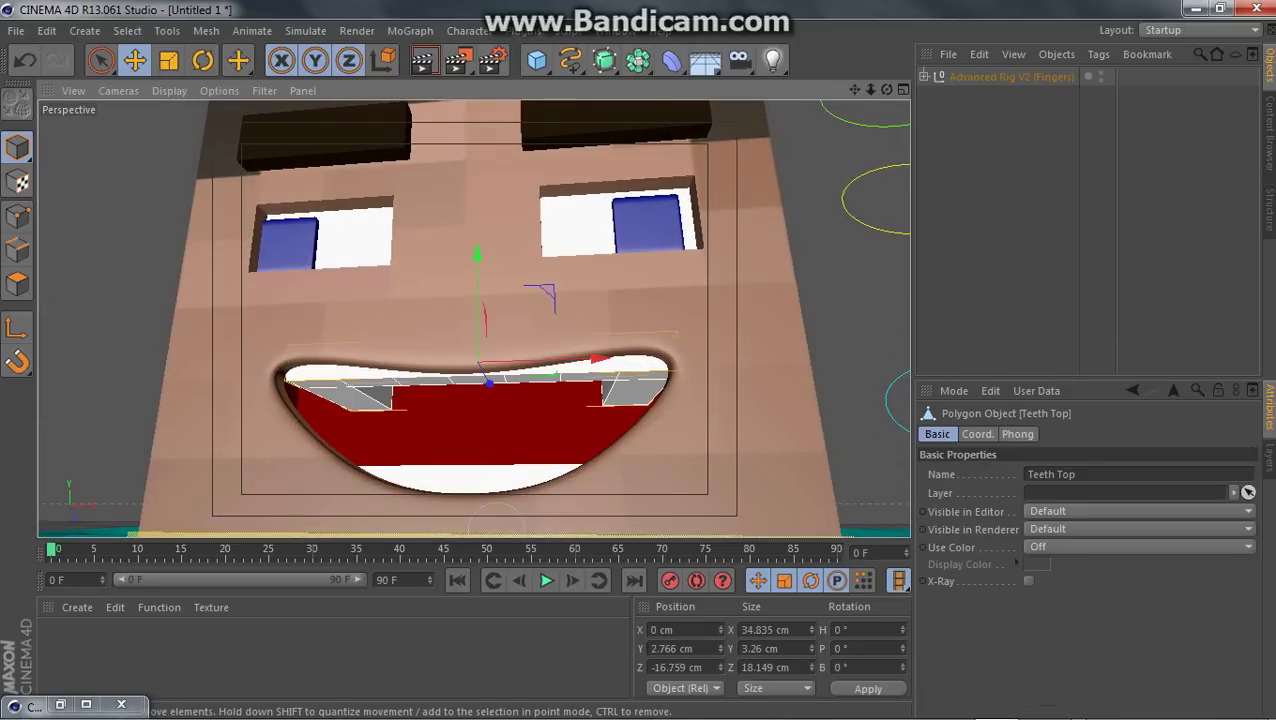
left_click_drag(477, 255, 477, 273)
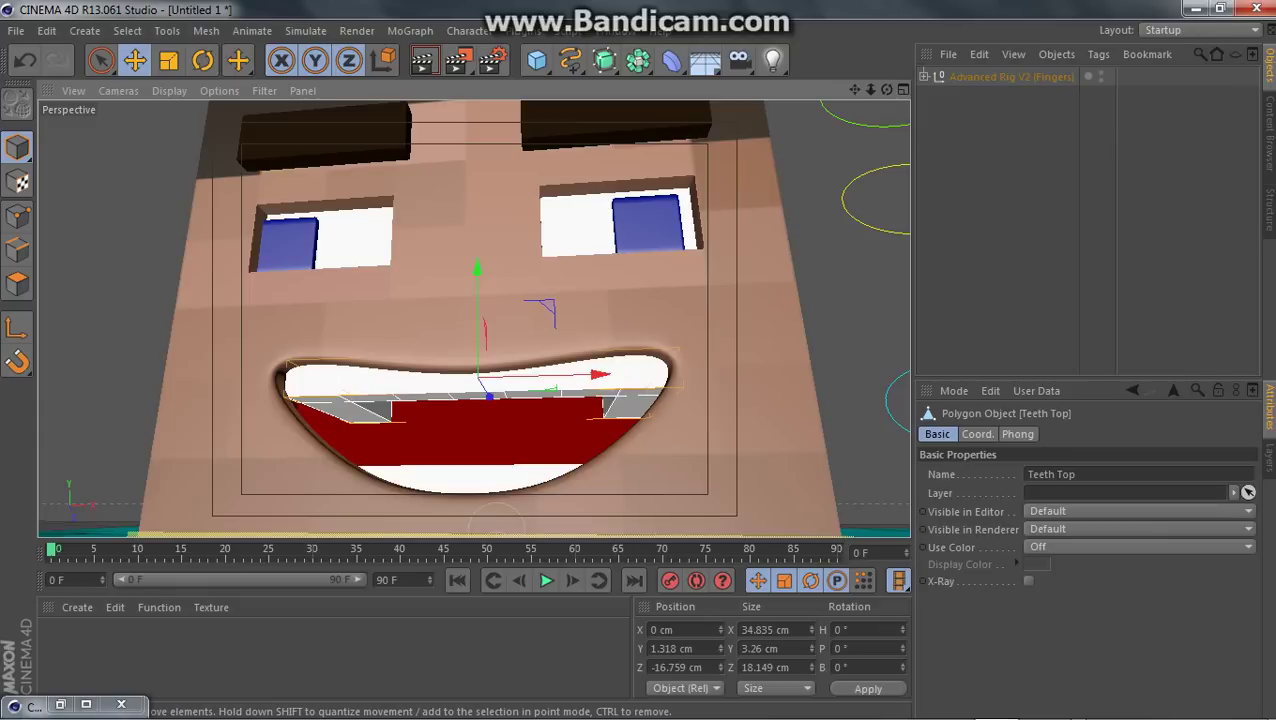
left_click(1000, 230)
left_click_drag(887, 90, 887, 168)
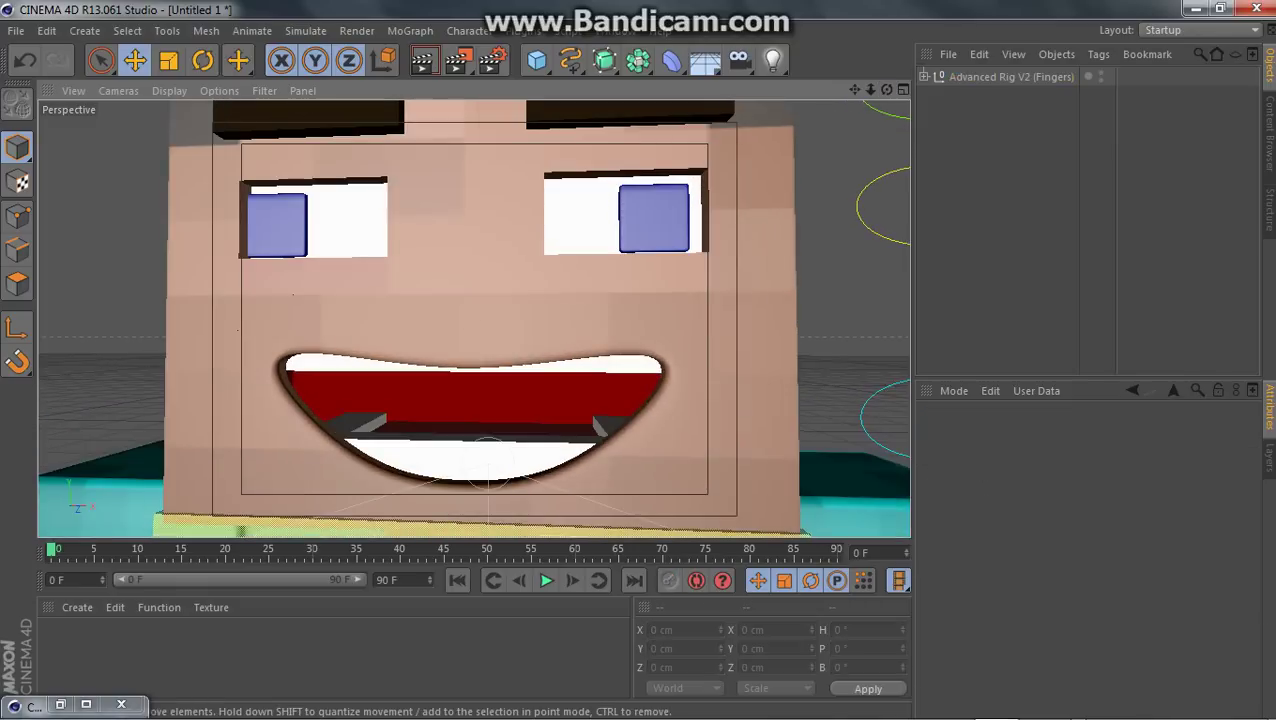
scroll(740, 225, "down", 4)
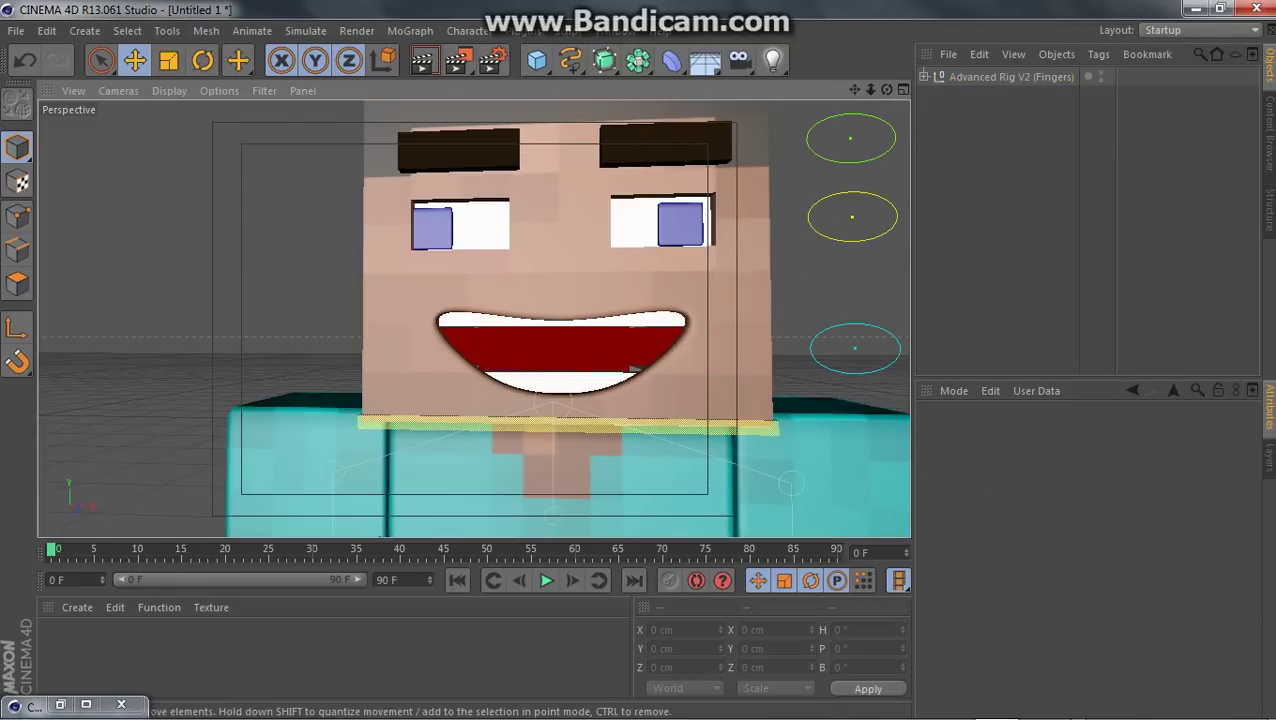
On the eyebrow controller, set Sad/Angry to 0 % and clear the selection.
left_click(853, 140)
left_click(990, 205)
left_click(853, 140)
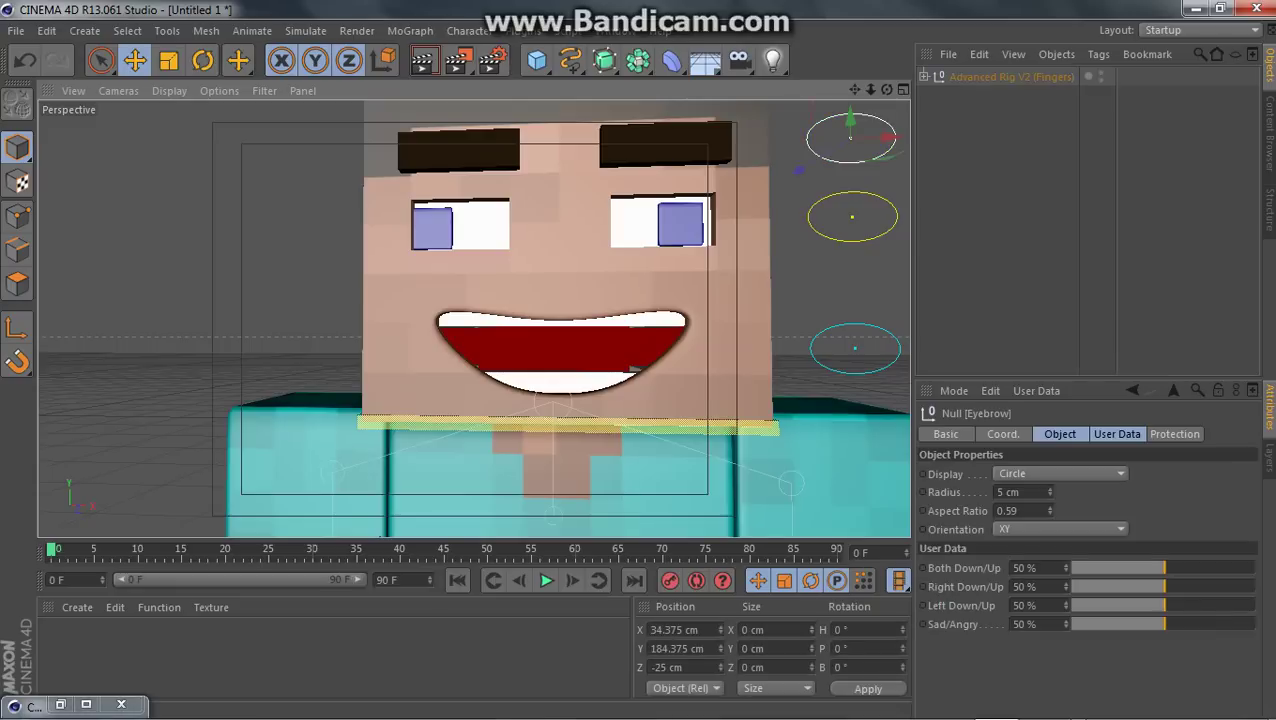
left_click_drag(1165, 624, 1072, 624)
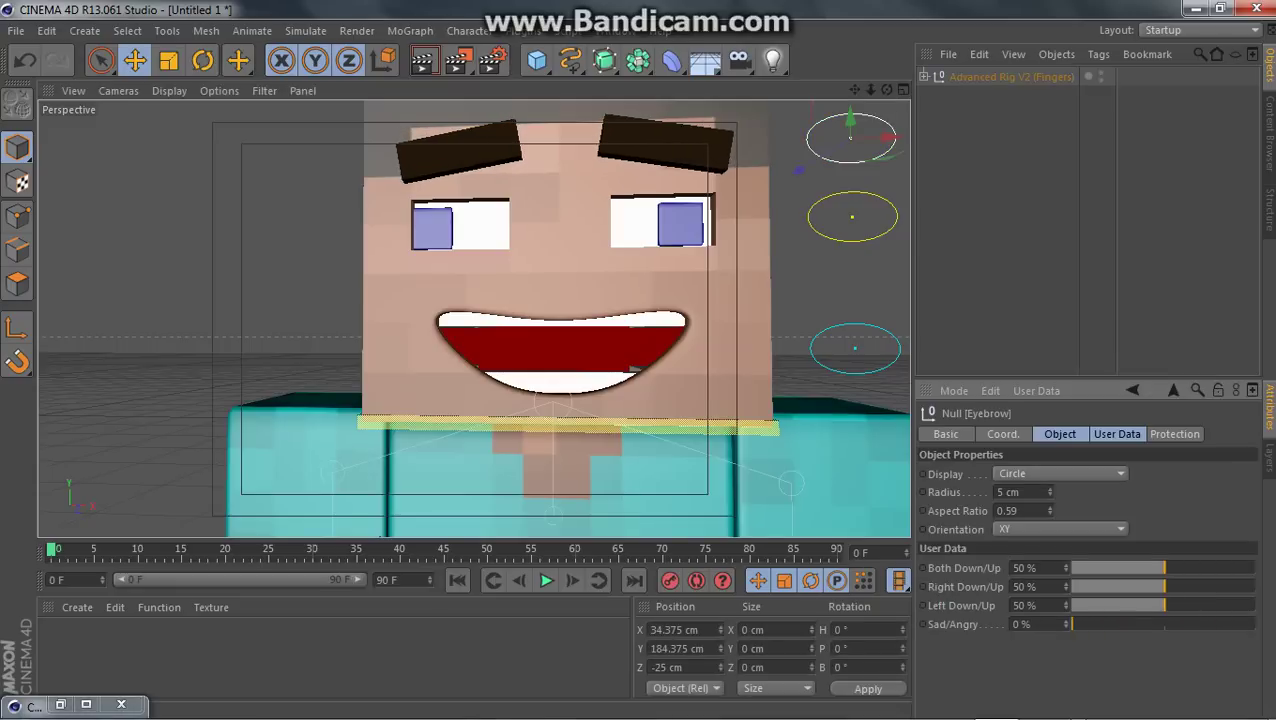
left_click(850, 285)
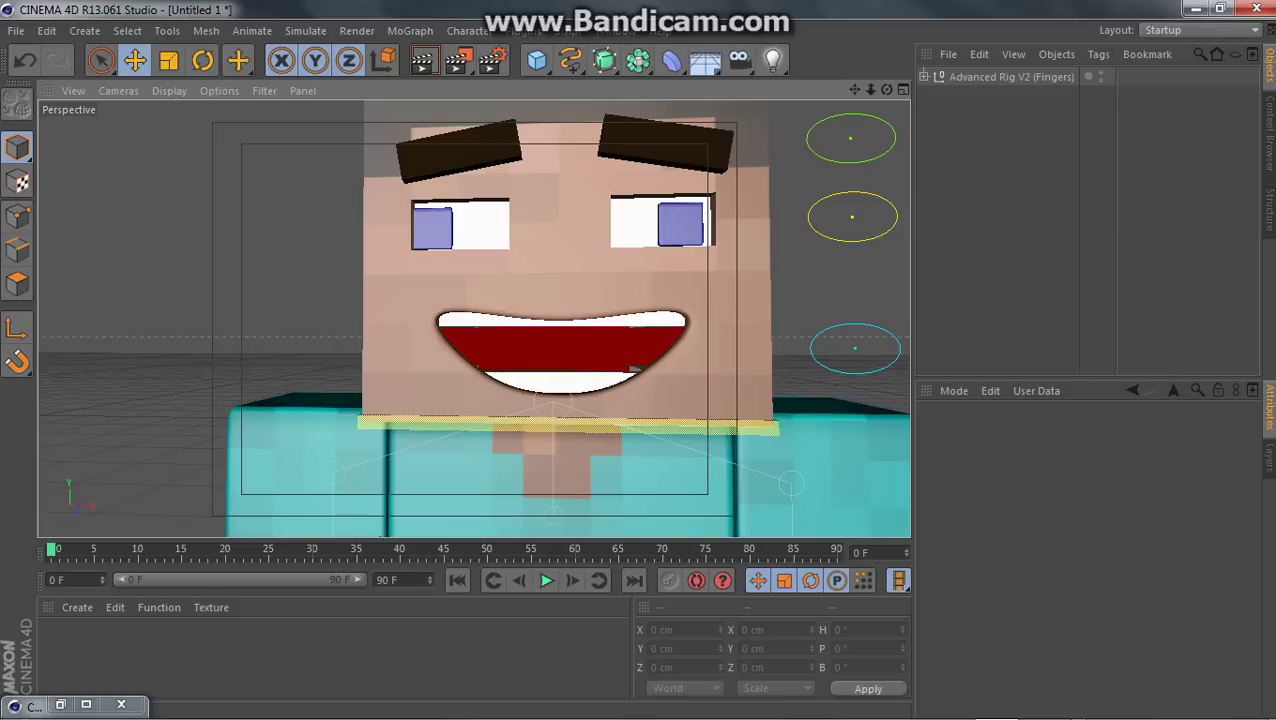
Lower the left index finger's upper control to Y -10 cm to extend the finger below the hand.
left_click_drag(855, 90, 339, 0)
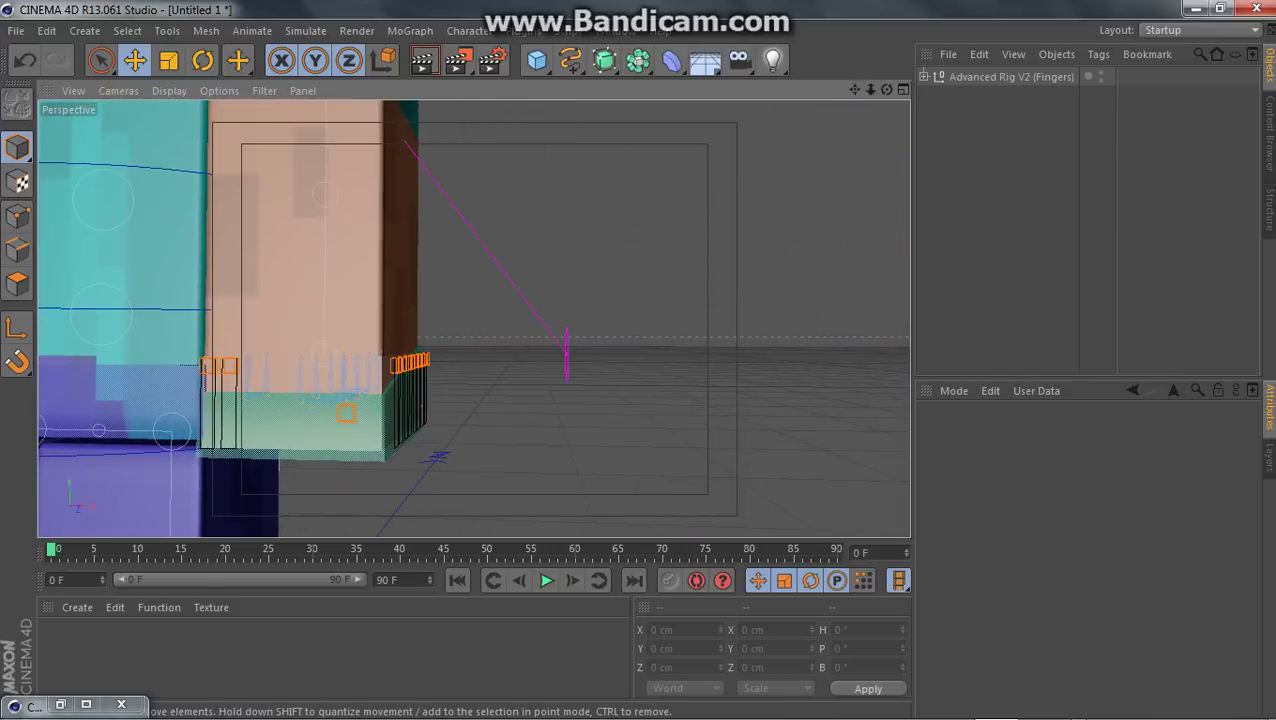
left_click(399, 368)
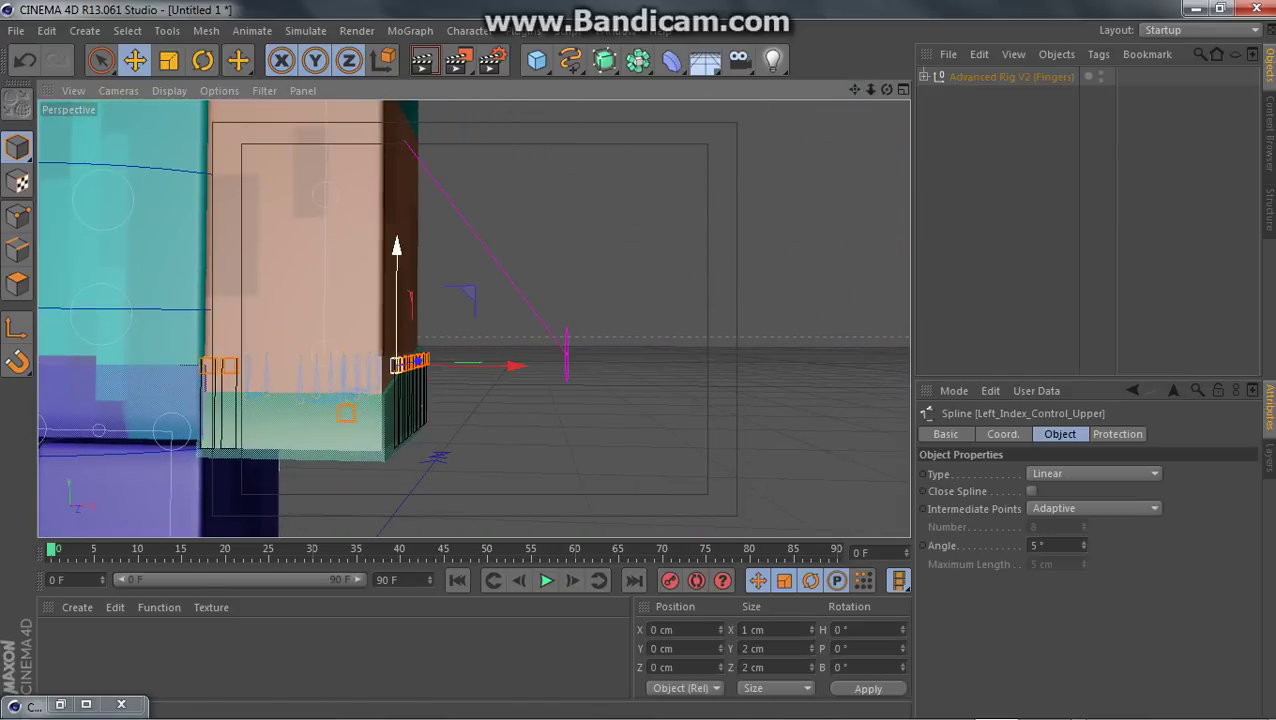
left_click_drag(397, 369, 380, 447)
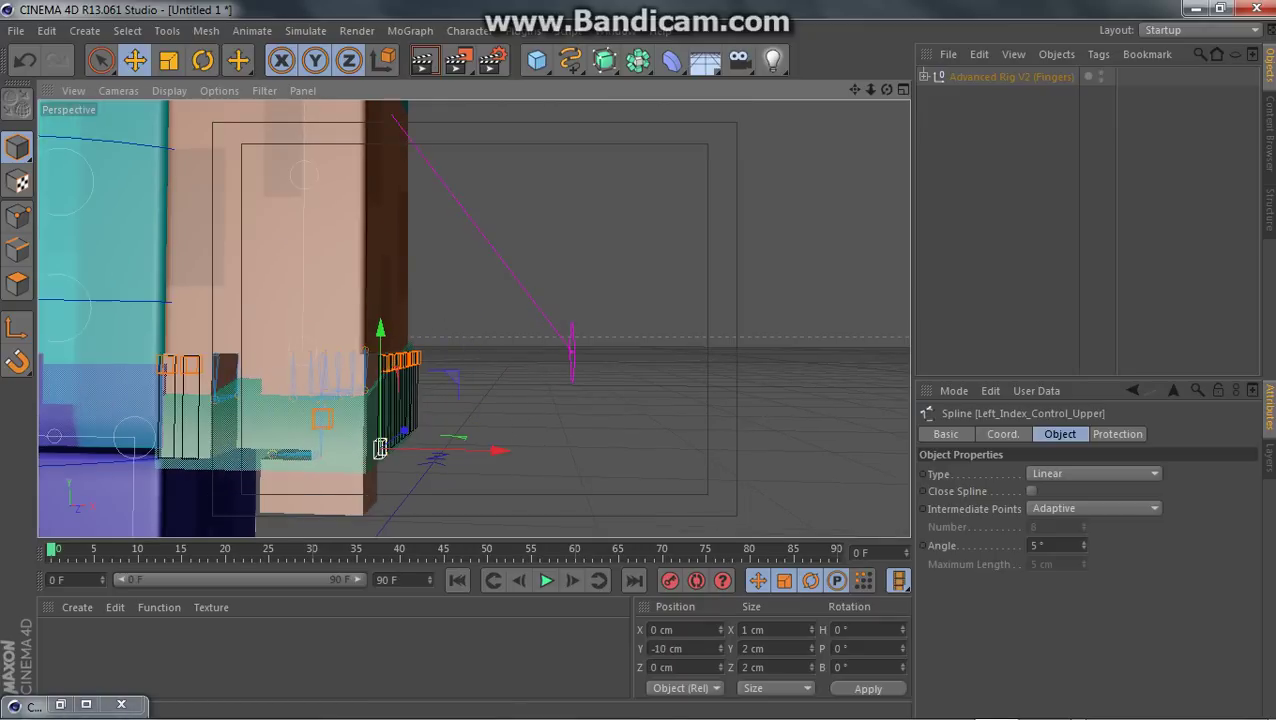
Select the left index finger's lower control, try moving it, and clear the selection.
left_click_drag(886, 90, 852, 90)
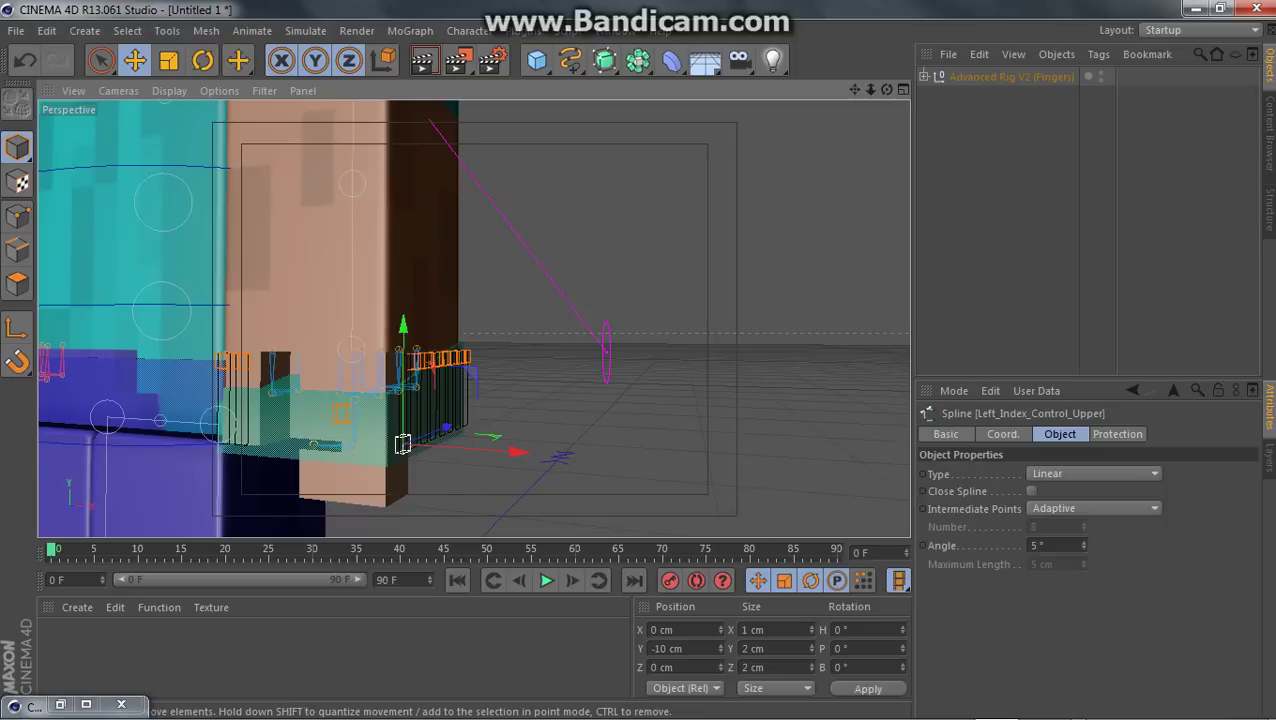
left_click(430, 358)
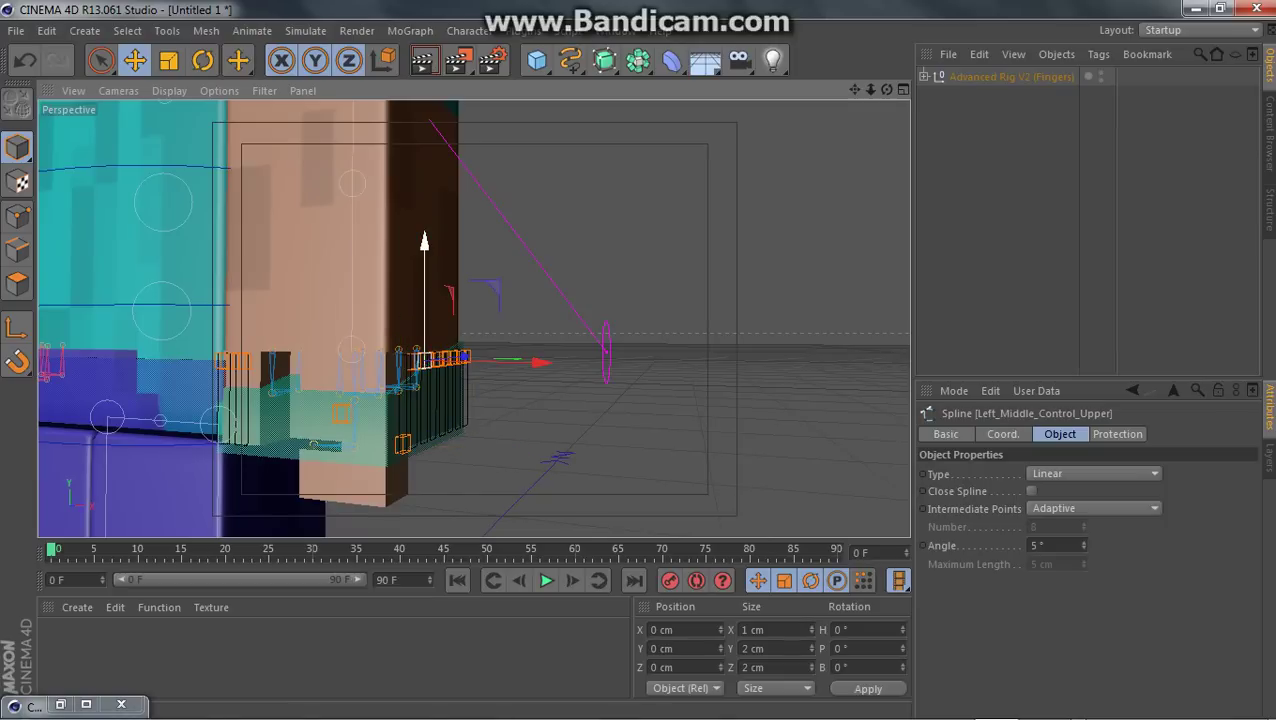
left_click(416, 366)
left_click(414, 363)
scroll(419, 371, "up", 1)
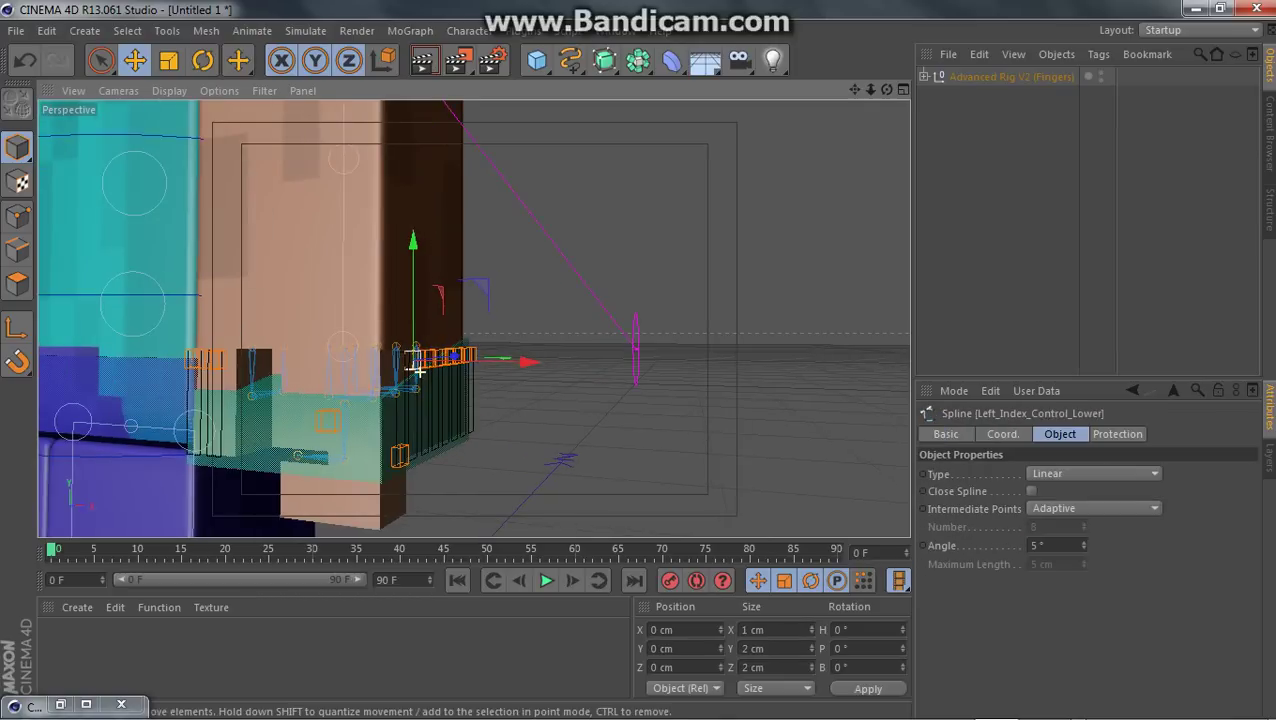
left_click_drag(413, 255, 527, 357)
left_click(621, 301)
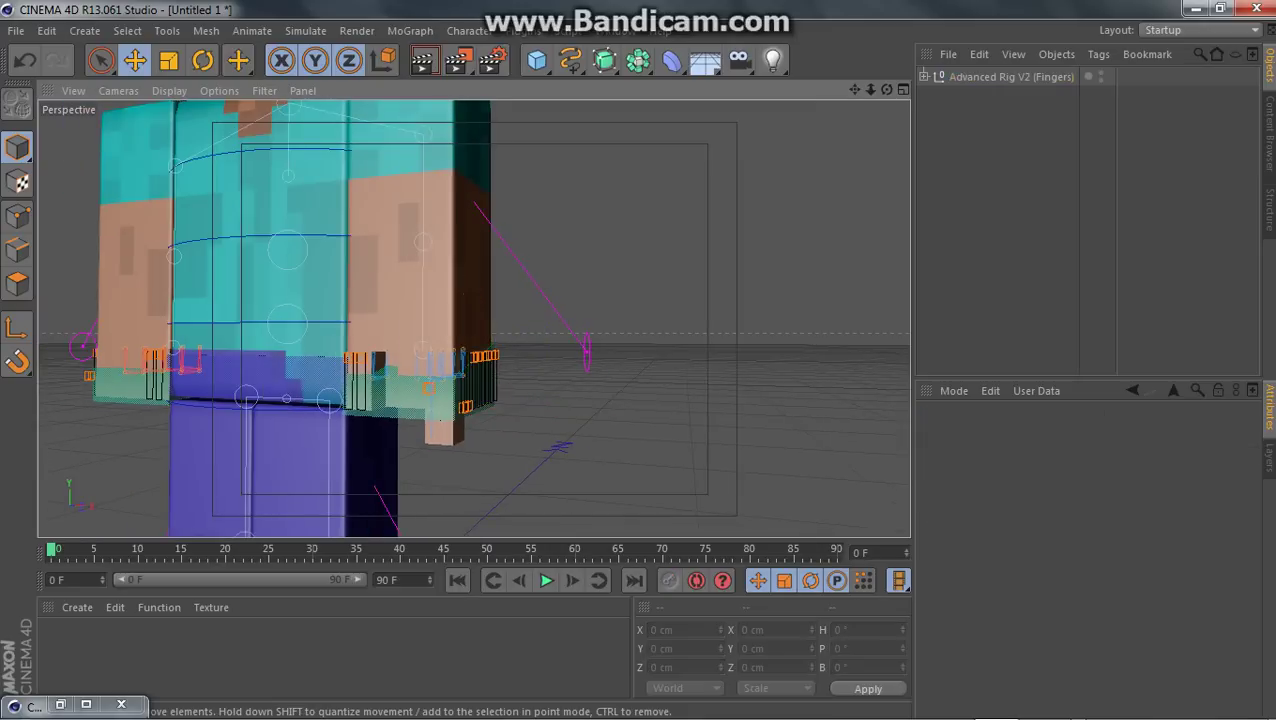
In the render settings, set Anti-Aliasing to Best.
scroll(621, 301, "down", 3)
middle_click_drag(474, 319, 586, 522, "alt")
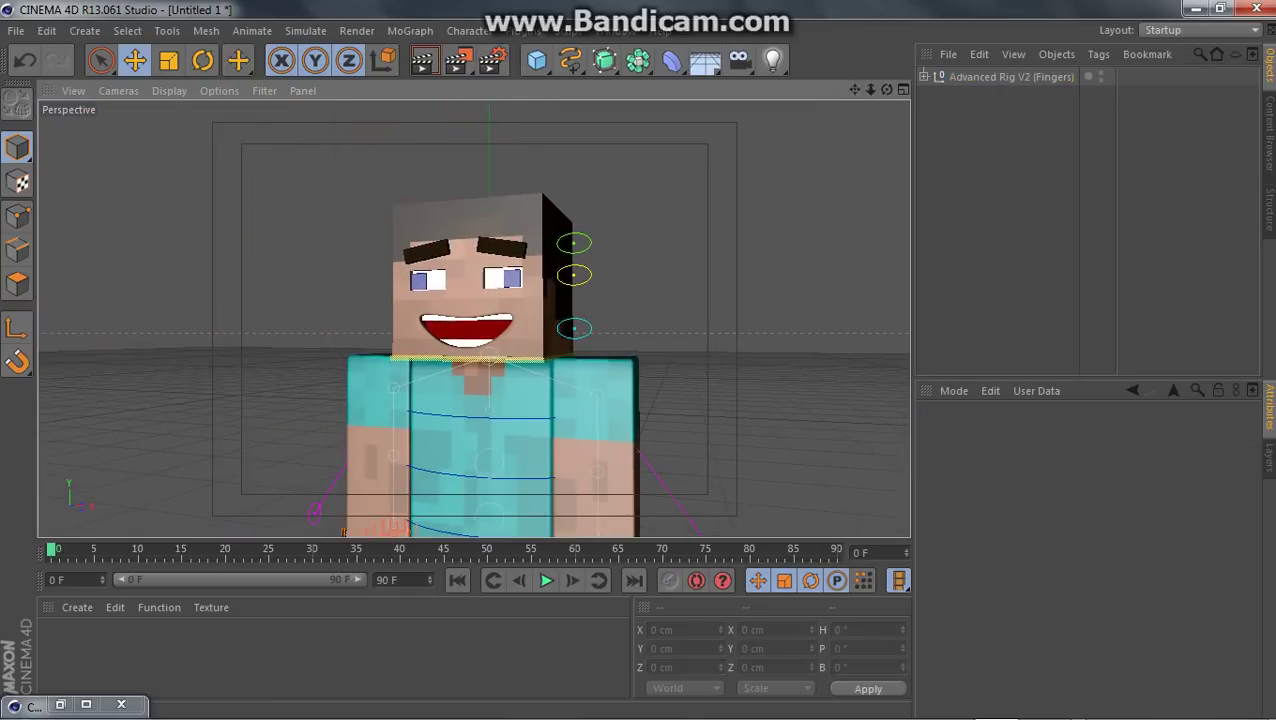
left_click(491, 60)
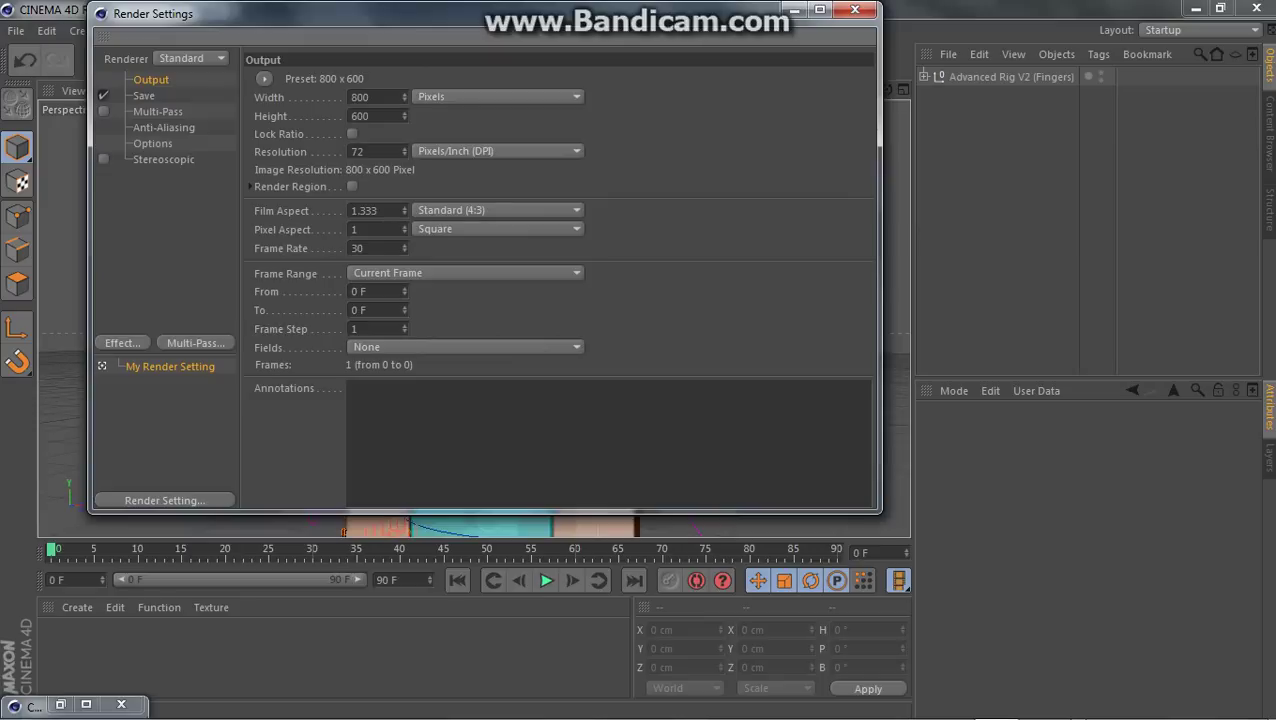
left_click(144, 96)
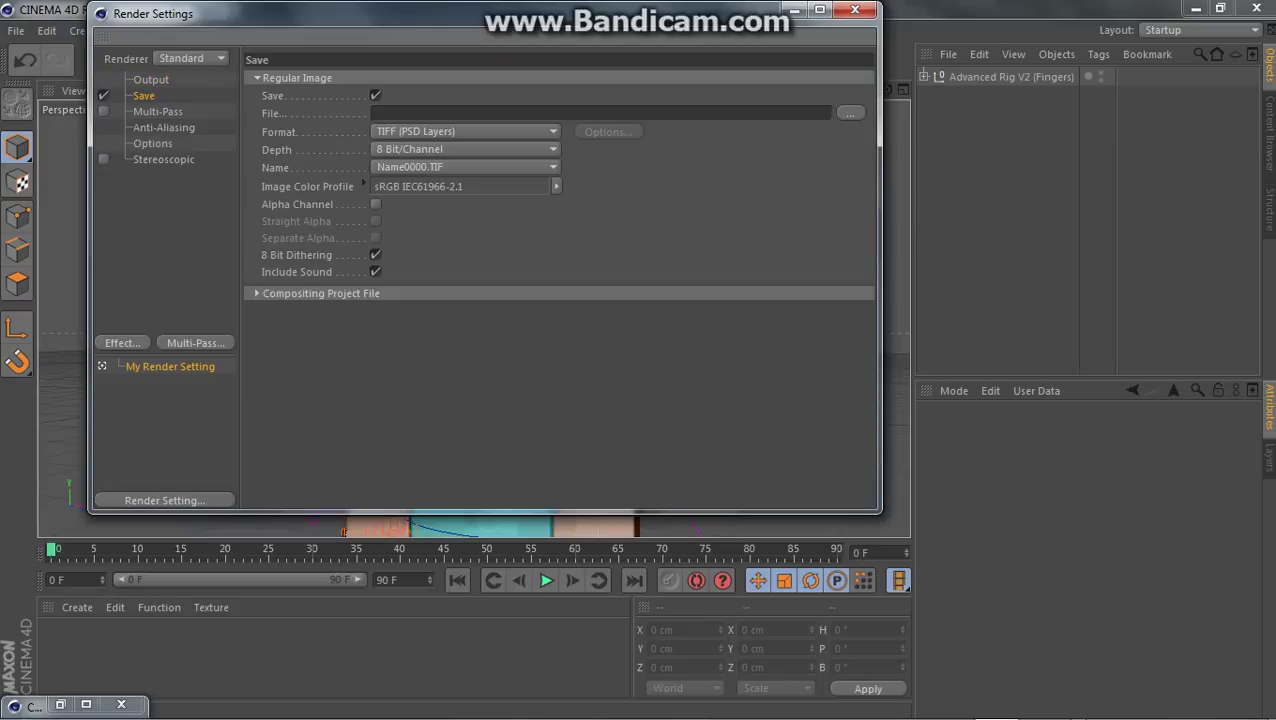
left_click(164, 128)
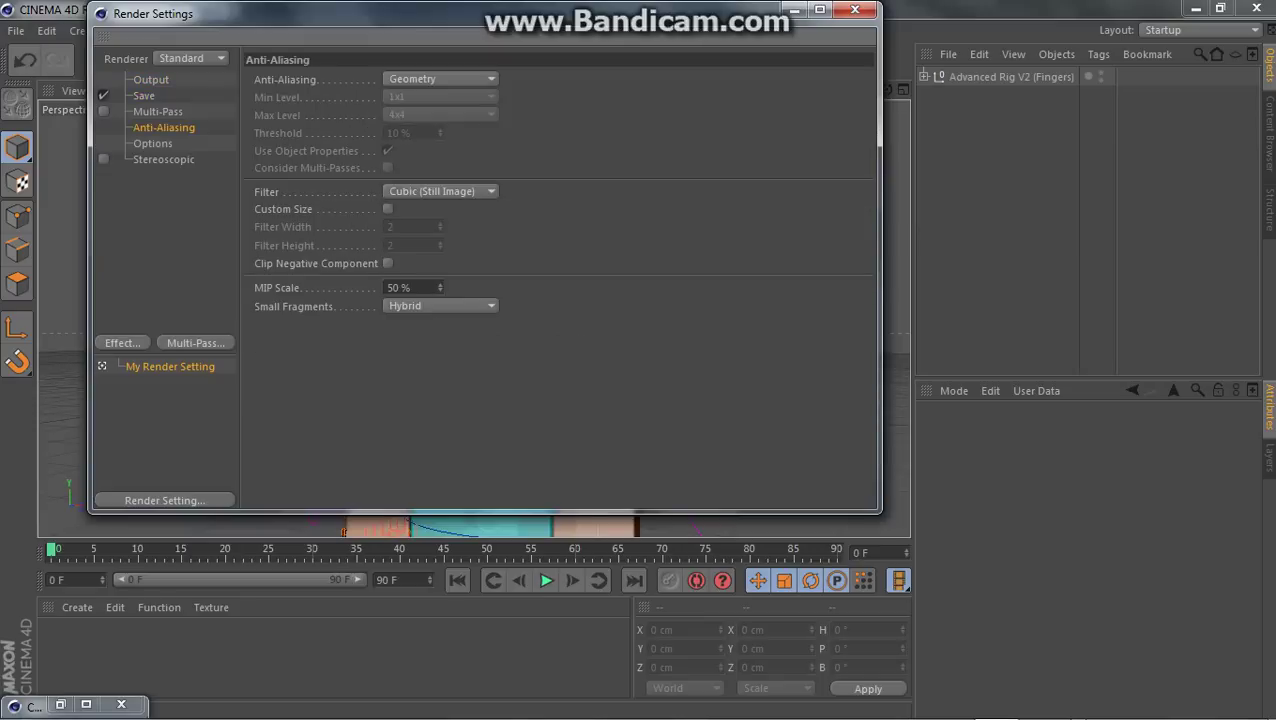
left_click(440, 78)
left_click(430, 131)
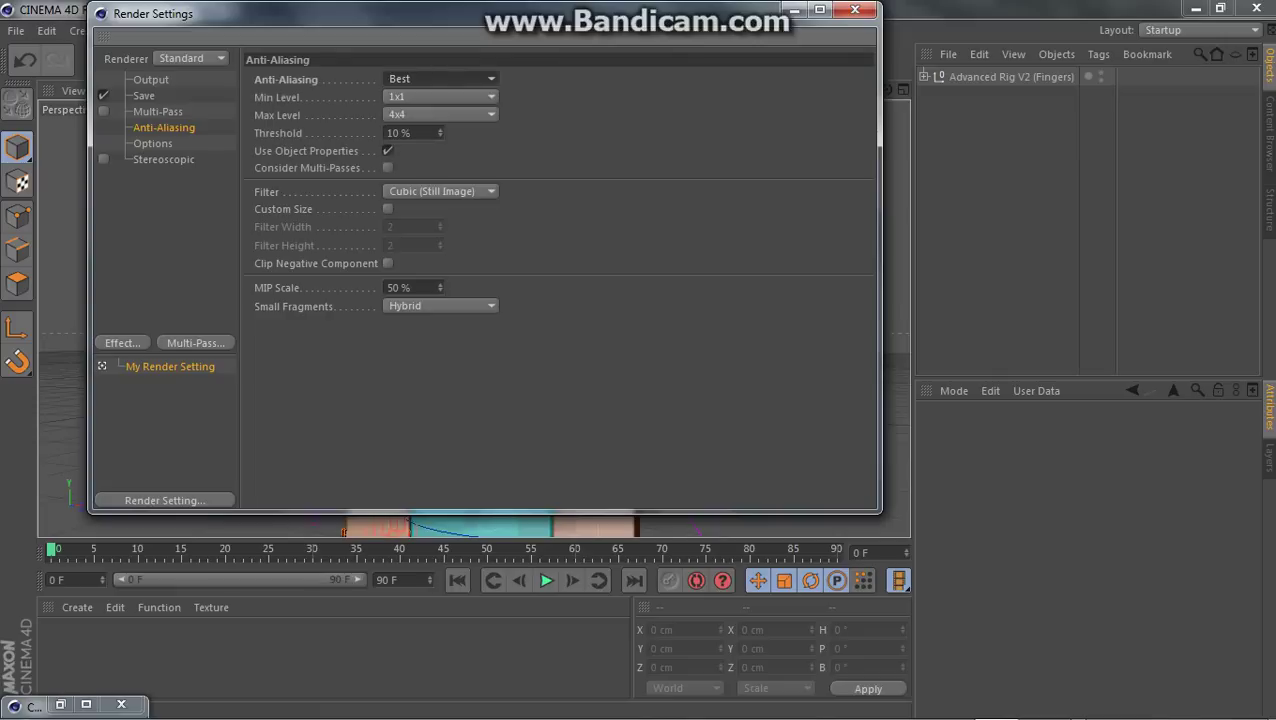
Add the Ambient Occlusion and Global Illumination effects and set GI Mode to IR + QMC (Still Image).
left_click(122, 342)
left_click(205, 332)
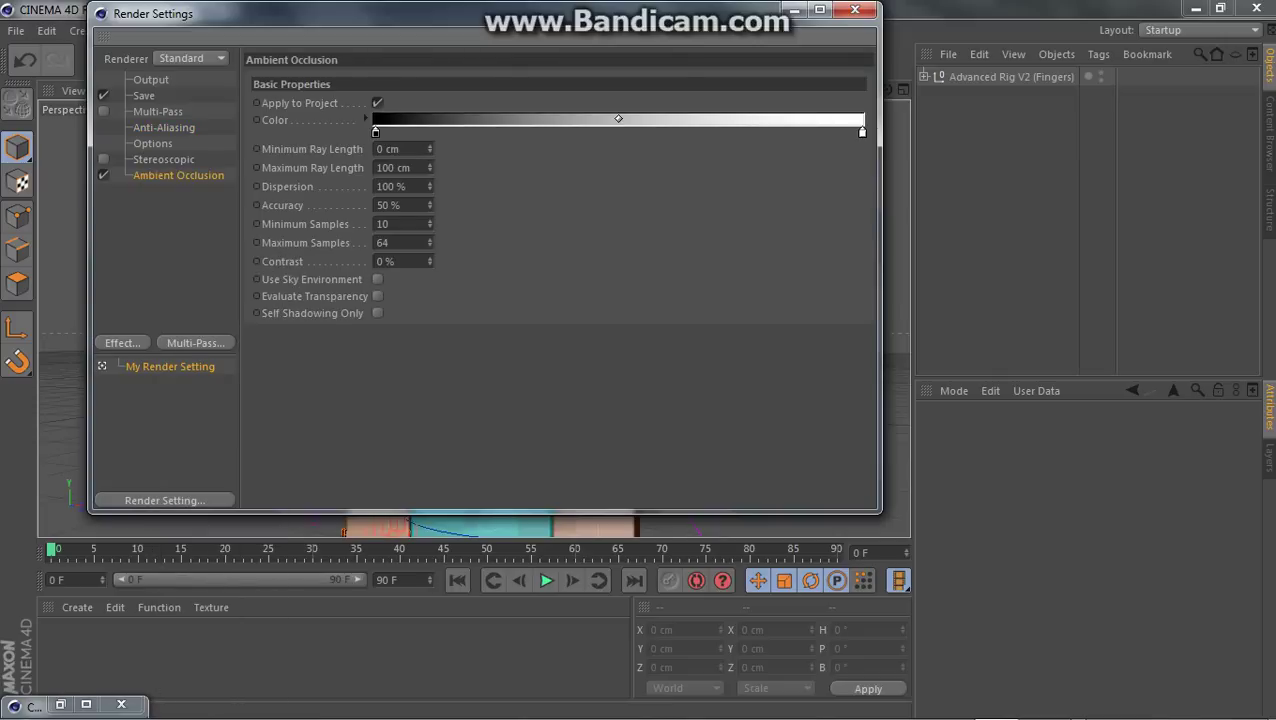
left_click(122, 342)
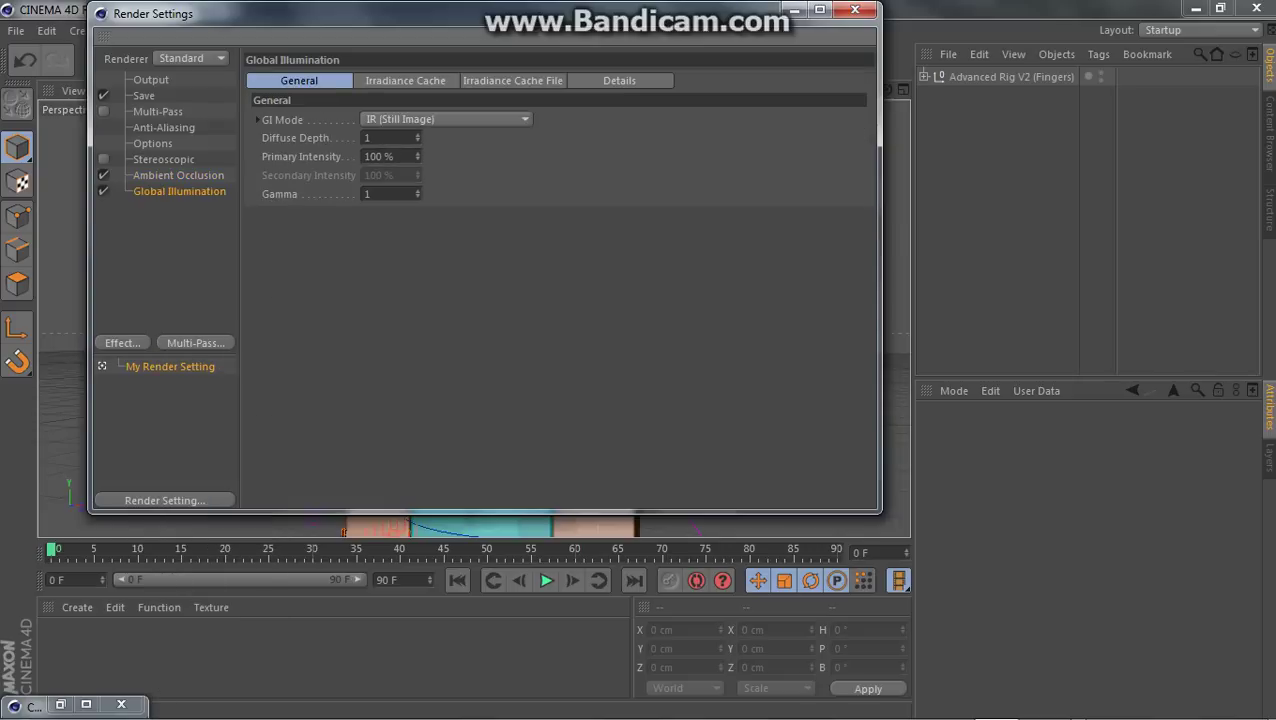
left_click(445, 119)
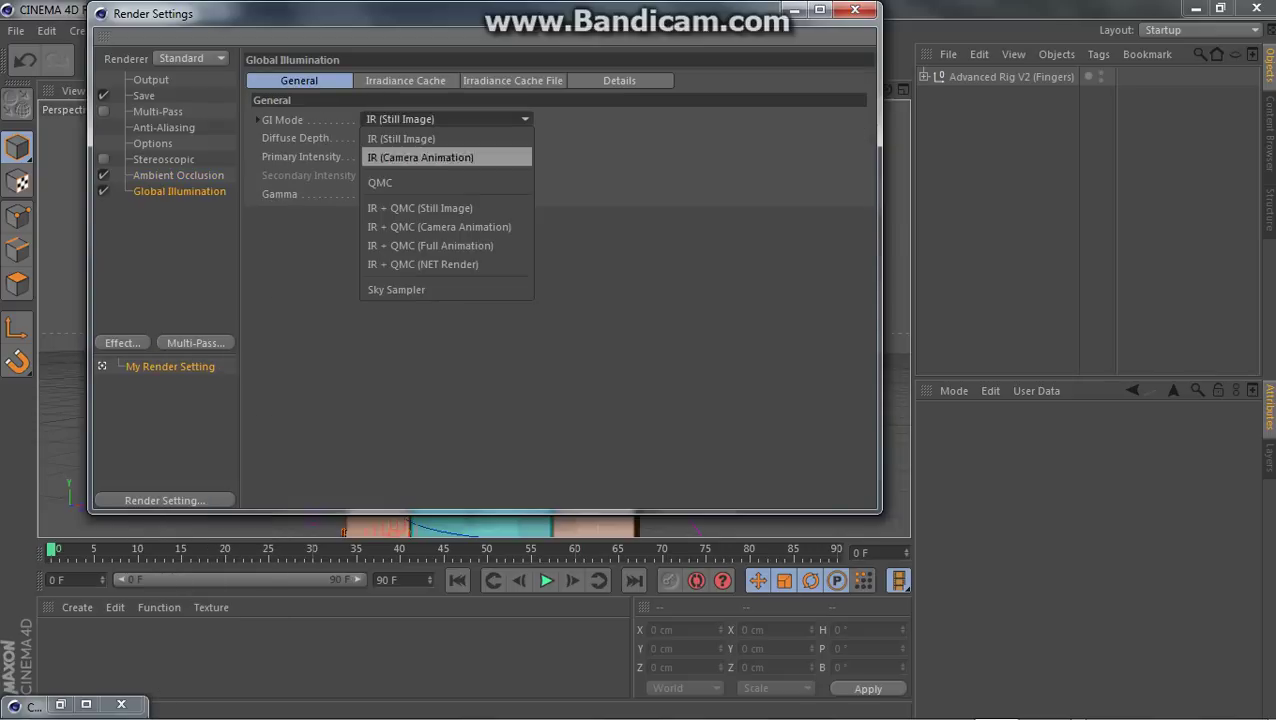
left_click(440, 206)
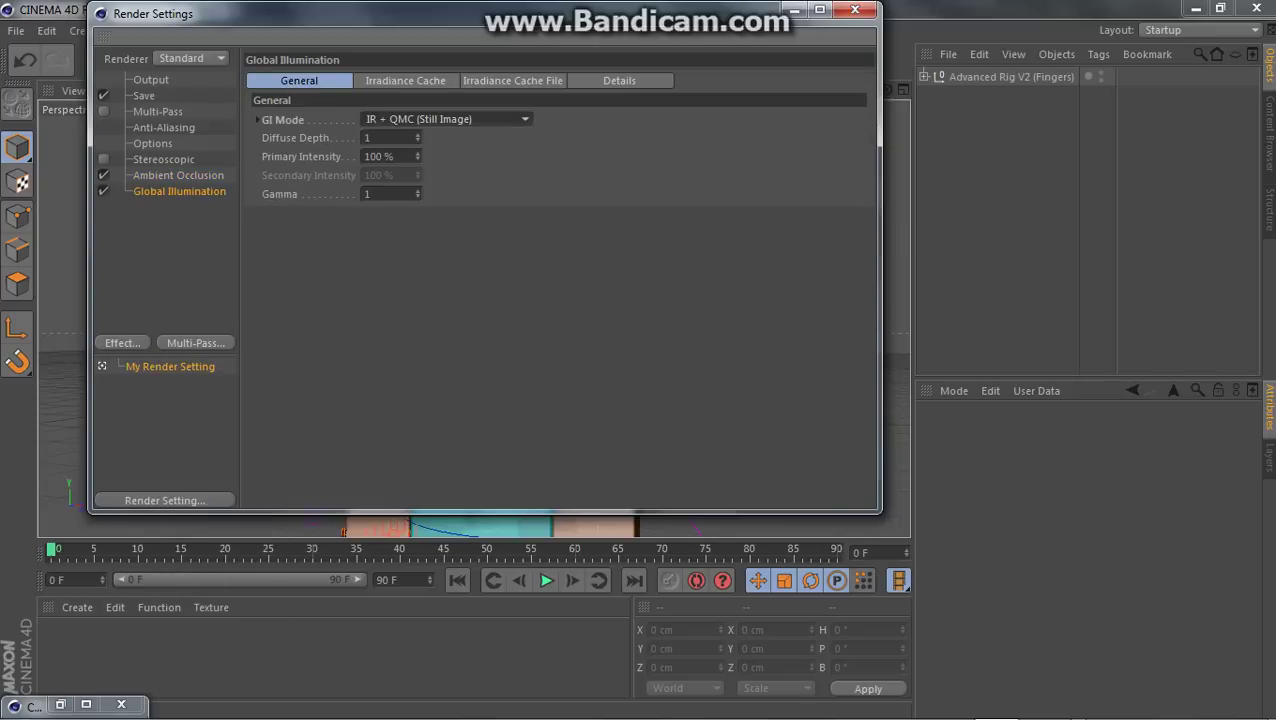
Set the irradiance cache's Stochastic Samples and Record Density to Low and close the render settings.
left_click(405, 81)
left_click(443, 119)
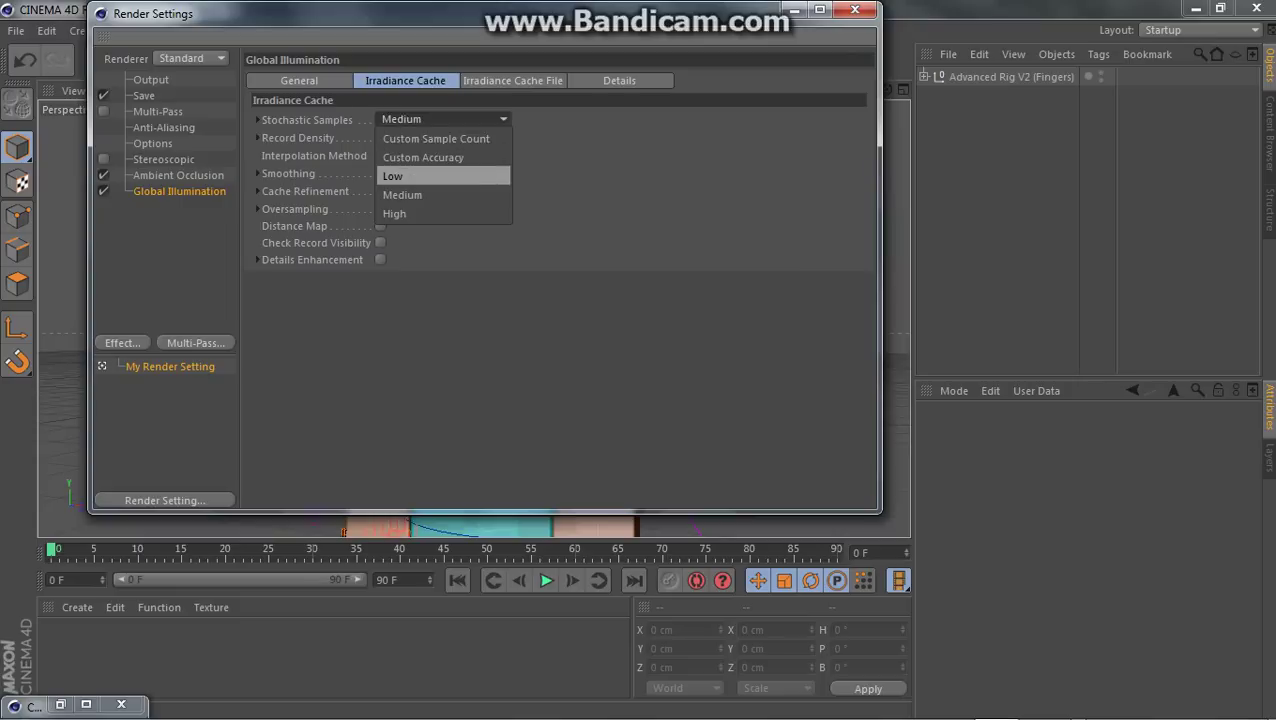
left_click(400, 174)
left_click(443, 137)
left_click(400, 193)
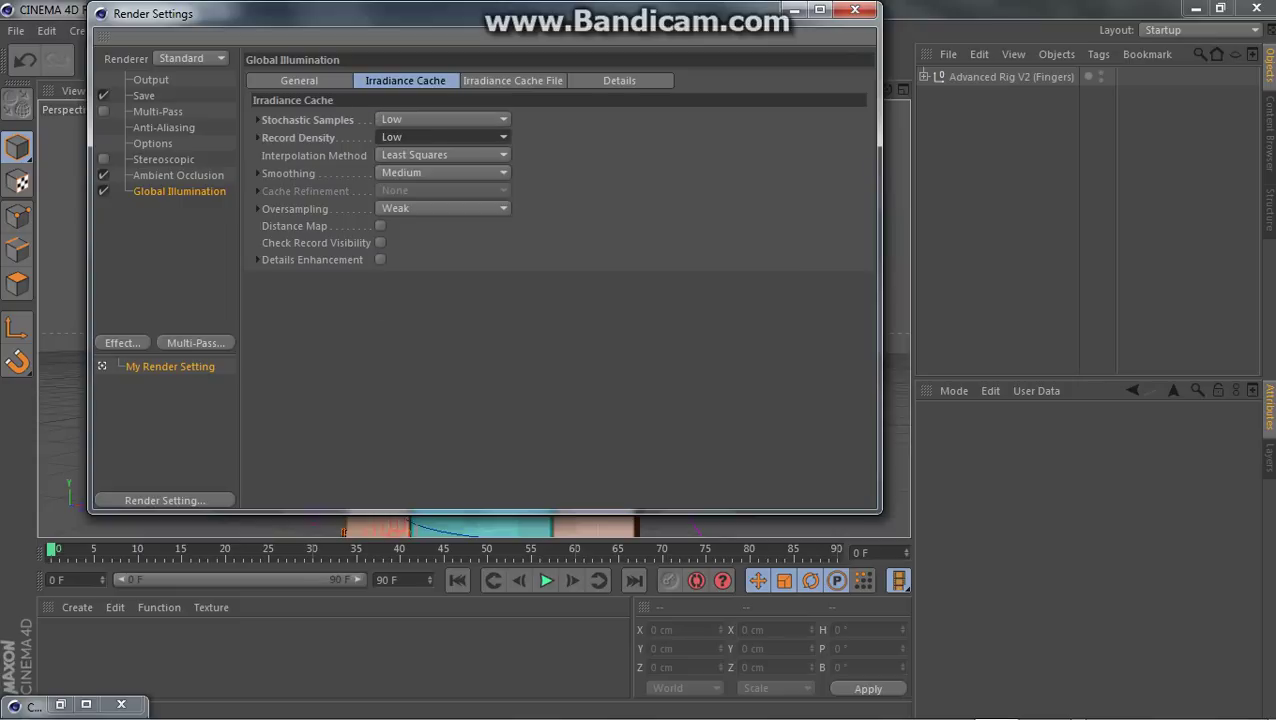
left_click(855, 9)
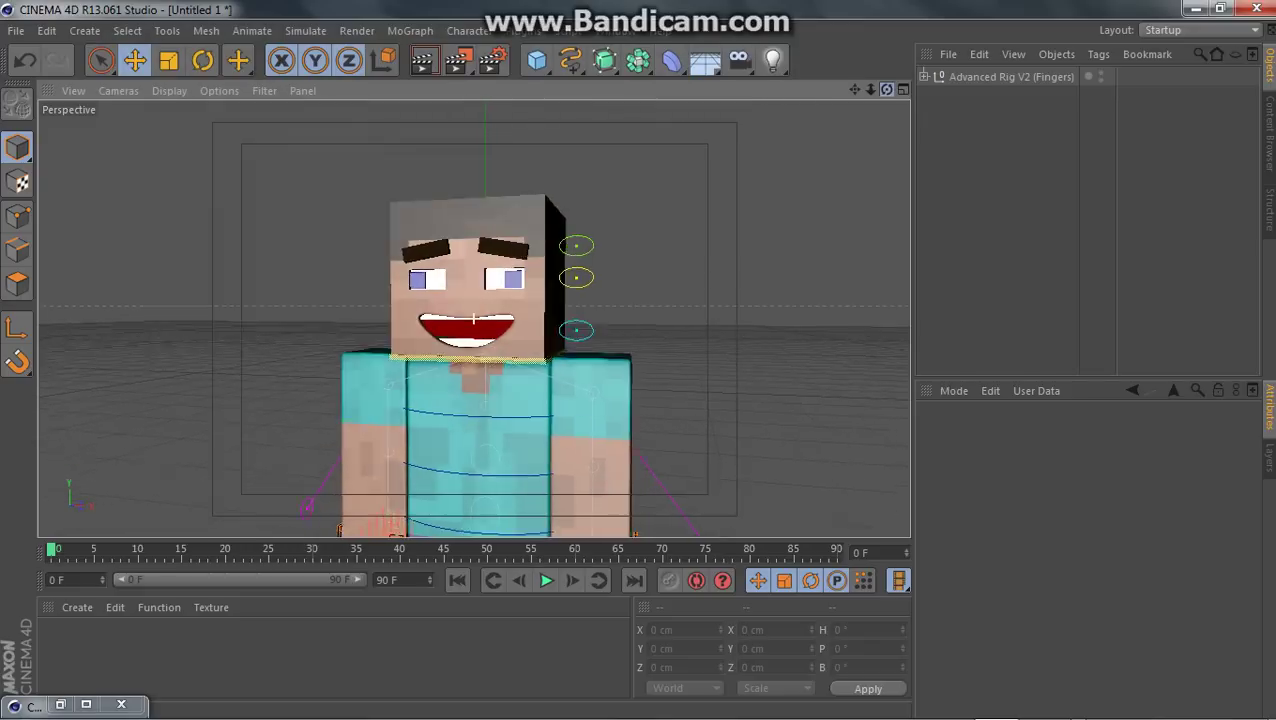
Render the character's front view to the Picture Viewer, dismiss the command list window, and inspect the rendered image.
left_click_drag(887, 89, 913, 98)
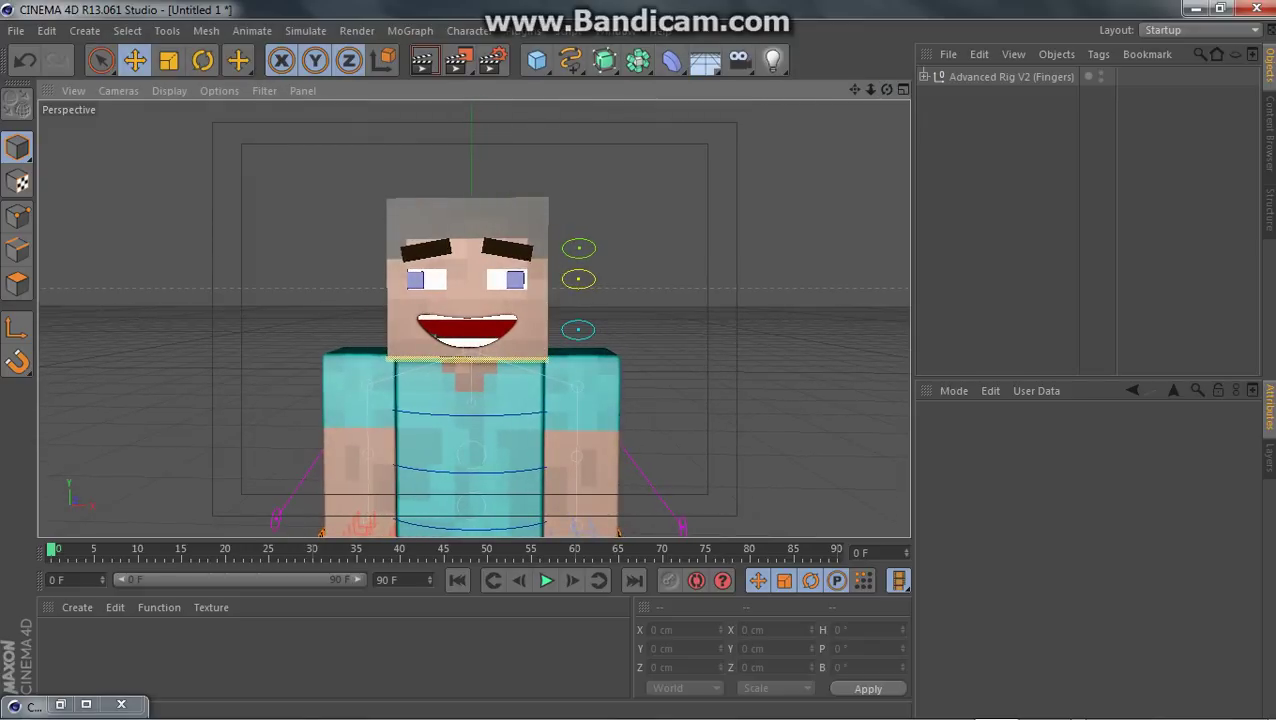
left_click(458, 60)
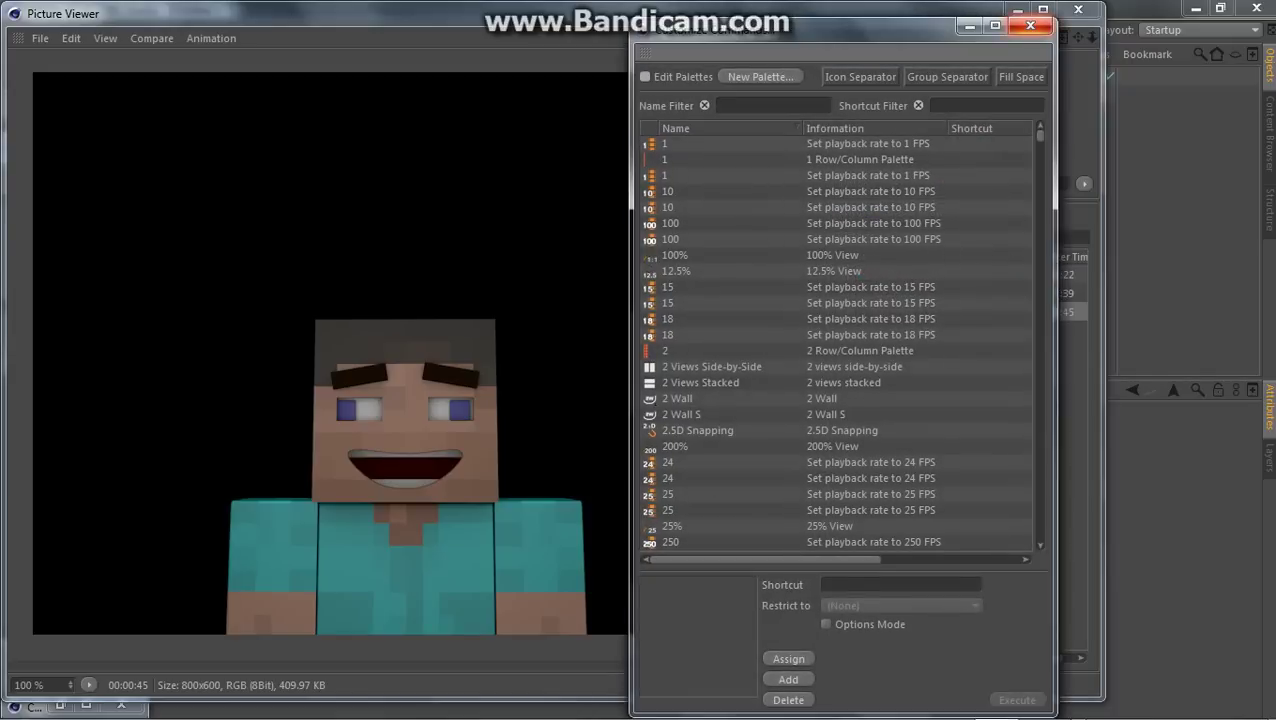
left_click(1030, 26)
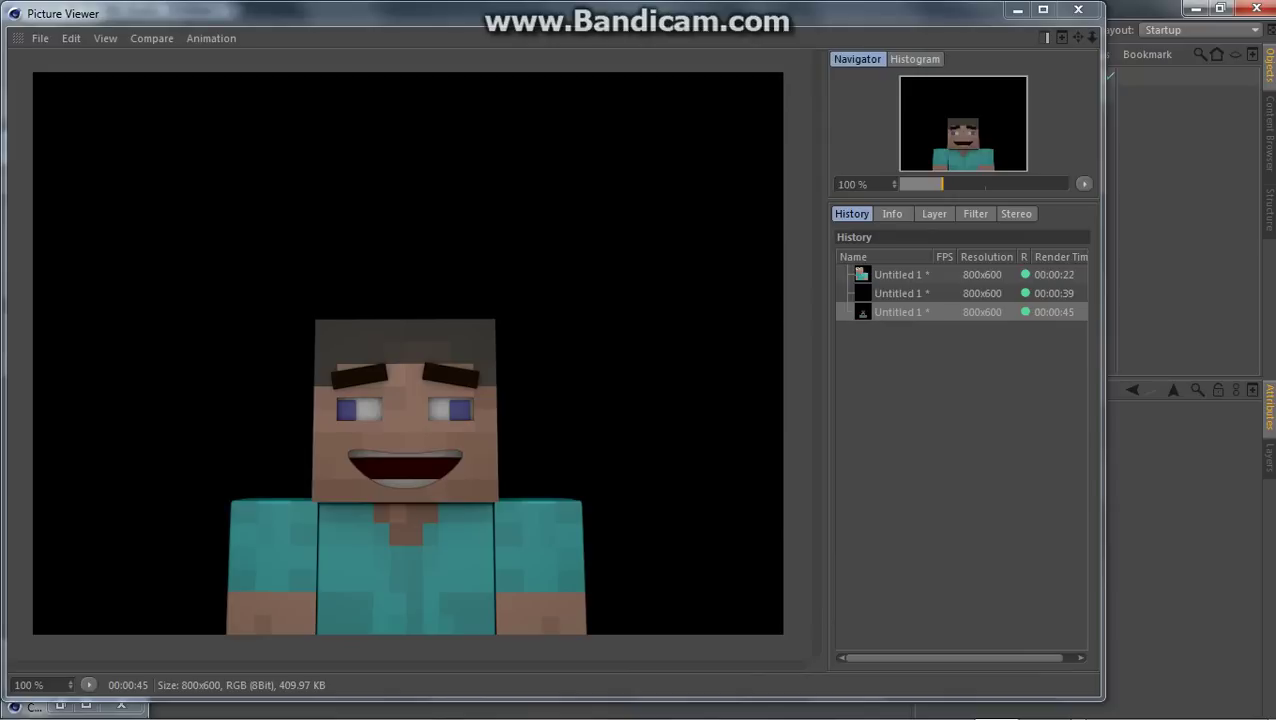
scroll(465, 370, "up", 3)
scroll(465, 370, "down", 3)
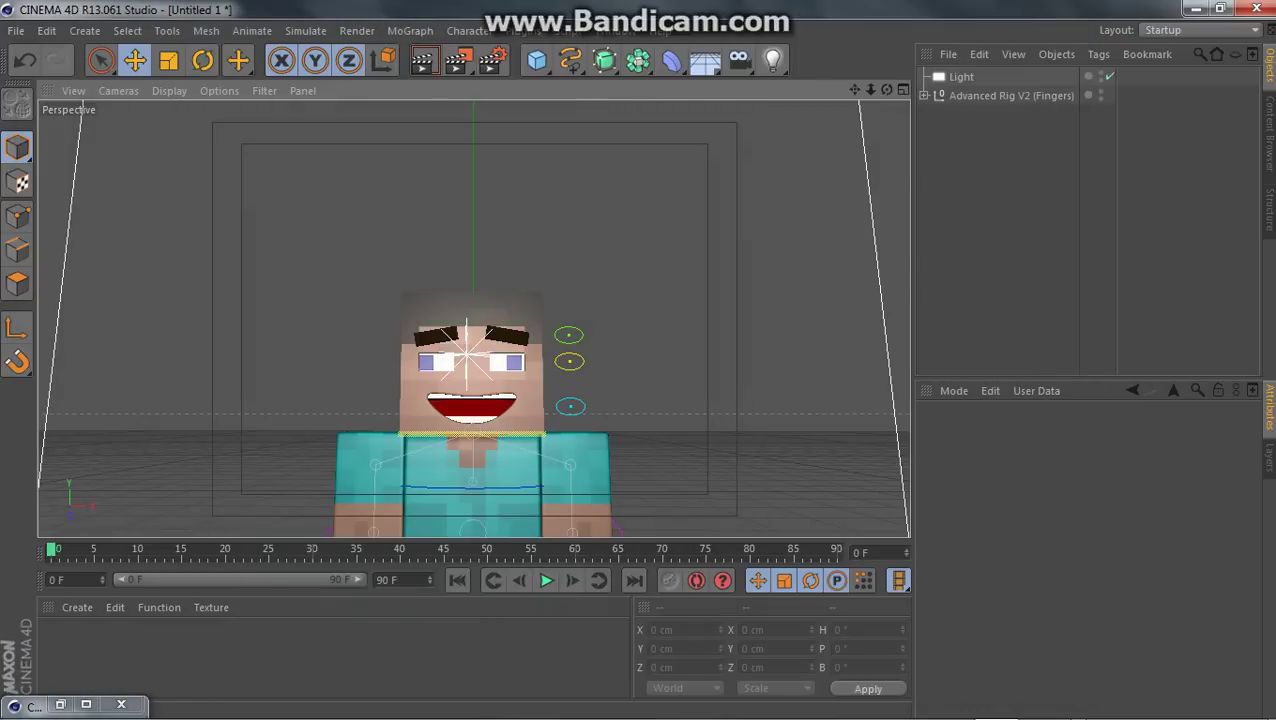
Examine the light's placement around the character from several distances and angles.
scroll(752, 271, "up", 5)
scroll(752, 271, "down", 7)
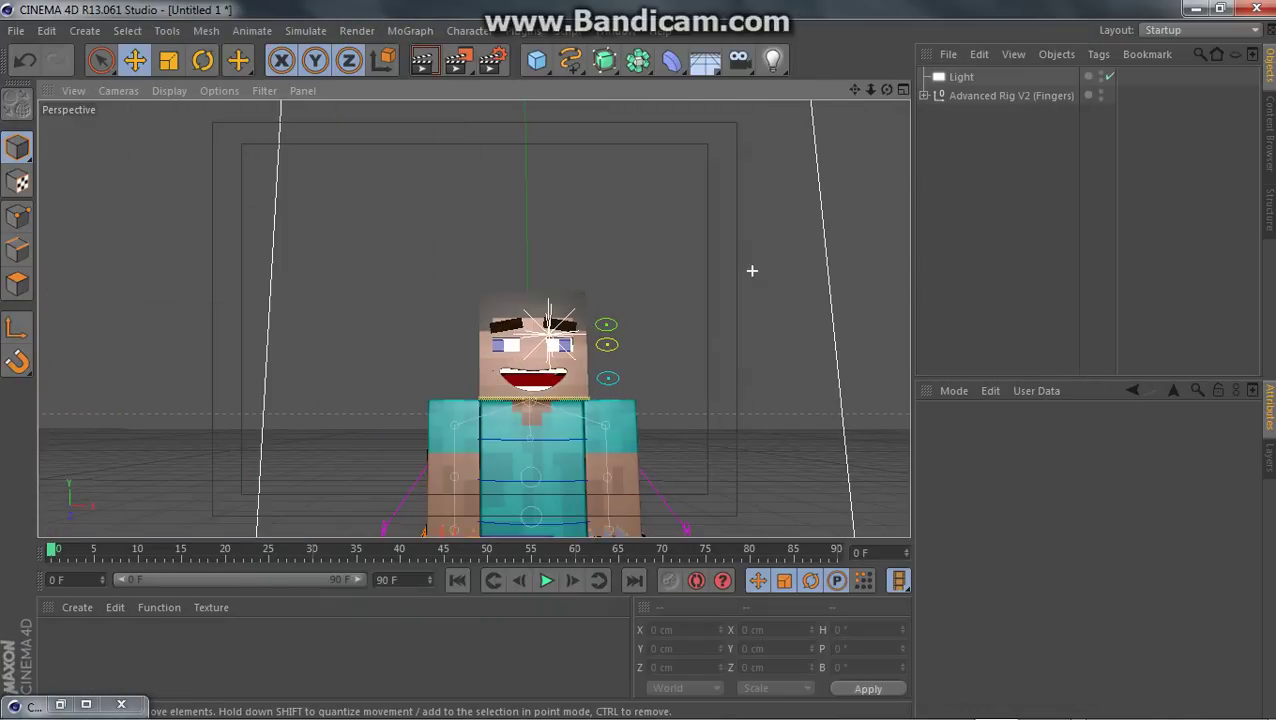
mouse_move(886, 90)
left_mouse_down()
mouse_move(473, 318)
mouse_move(896, 100)
mouse_move(876, 122)
mouse_move(886, 94)
left_mouse_up()
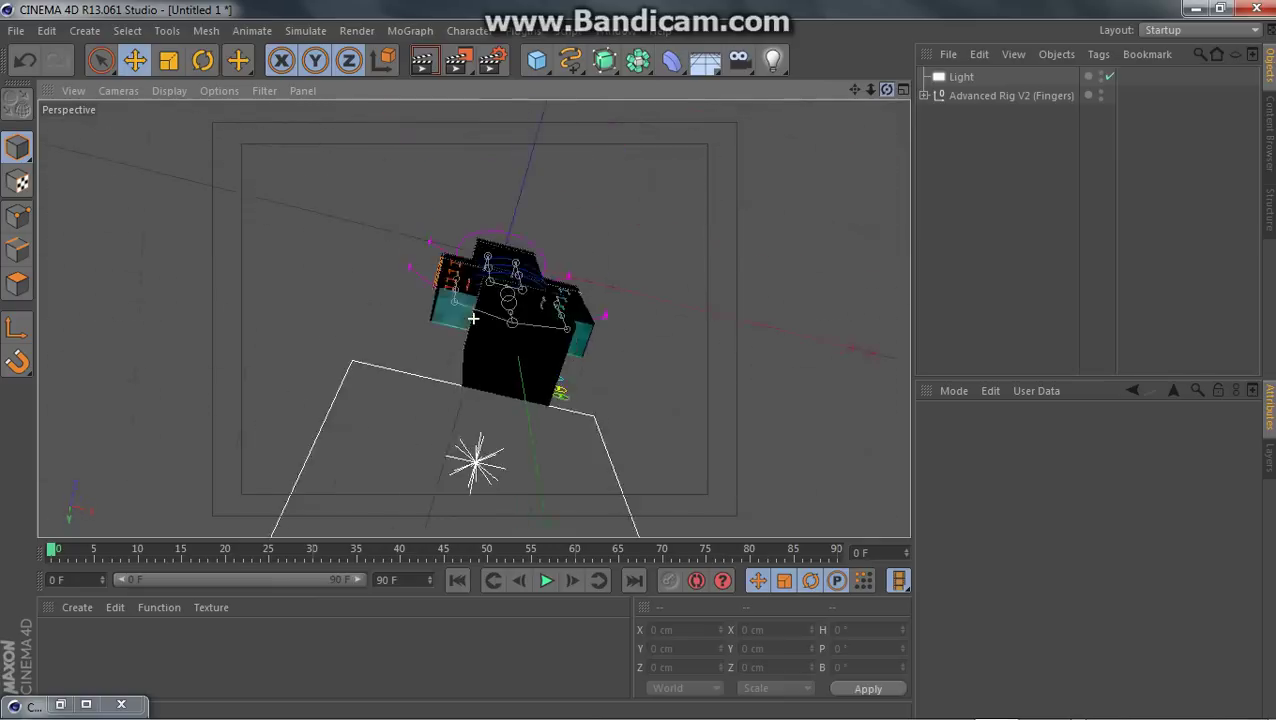
left_click_drag(473, 318, 473, 318)
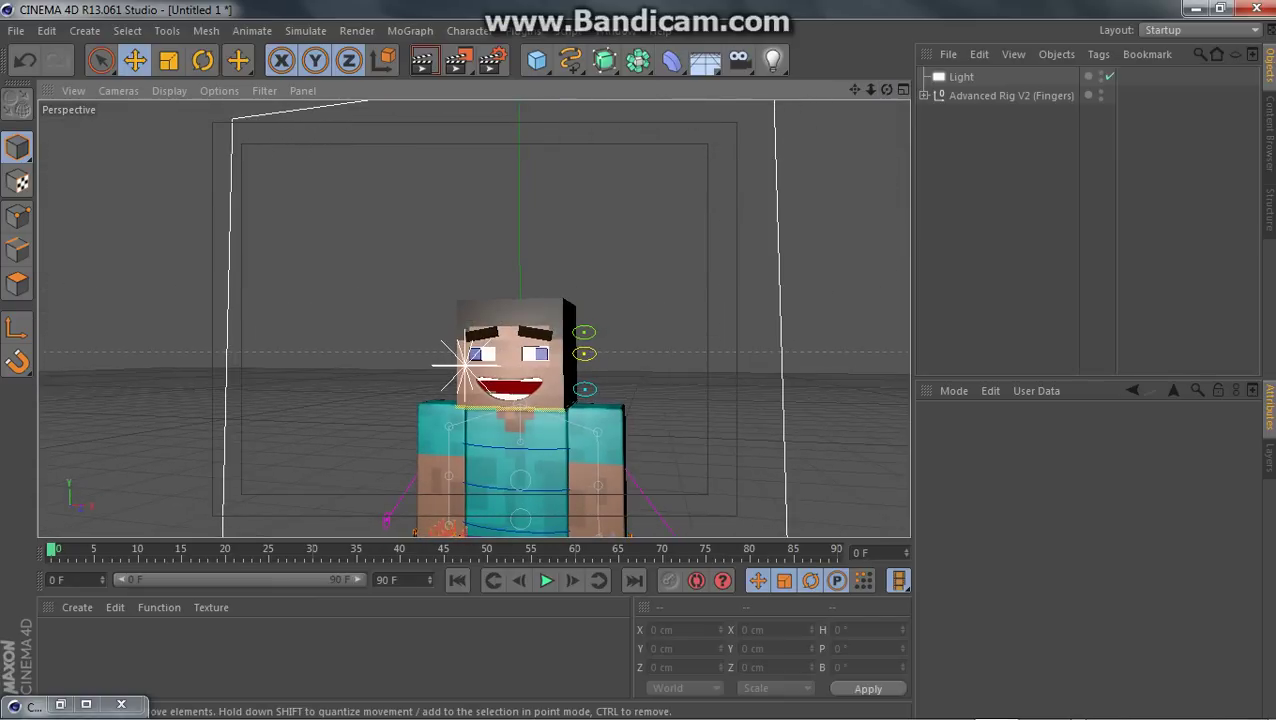